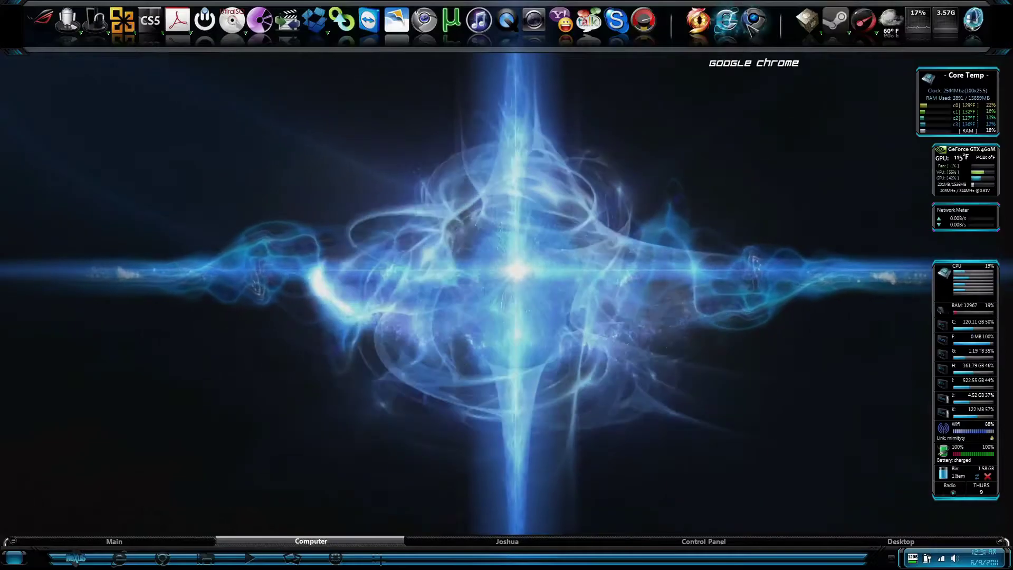
Search Google for 'soluto' in the browser and open the soluto.com result.
{"action": "left_click", "coordinate": [727, 23]}
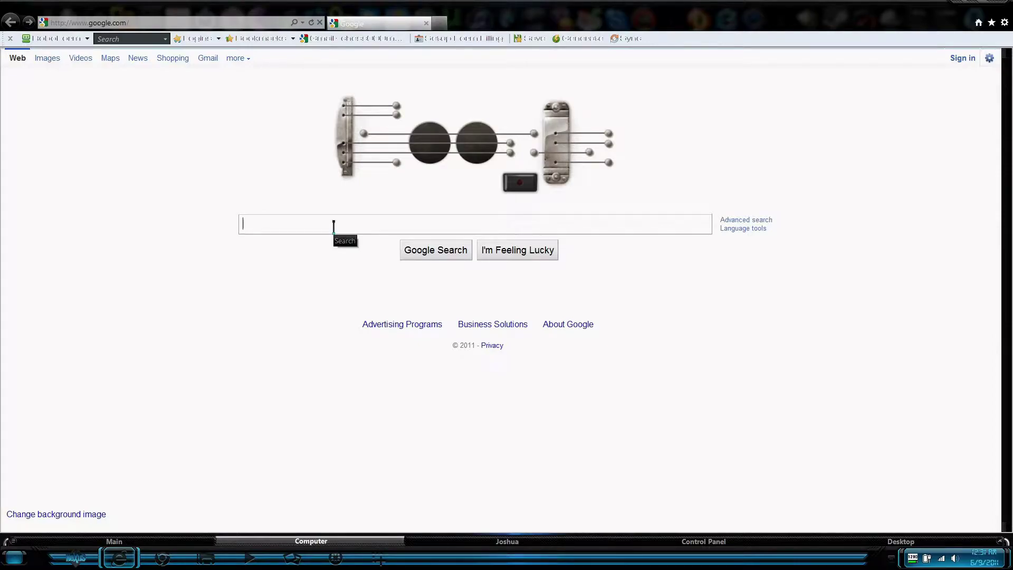
{"action": "type", "text": "sol"}
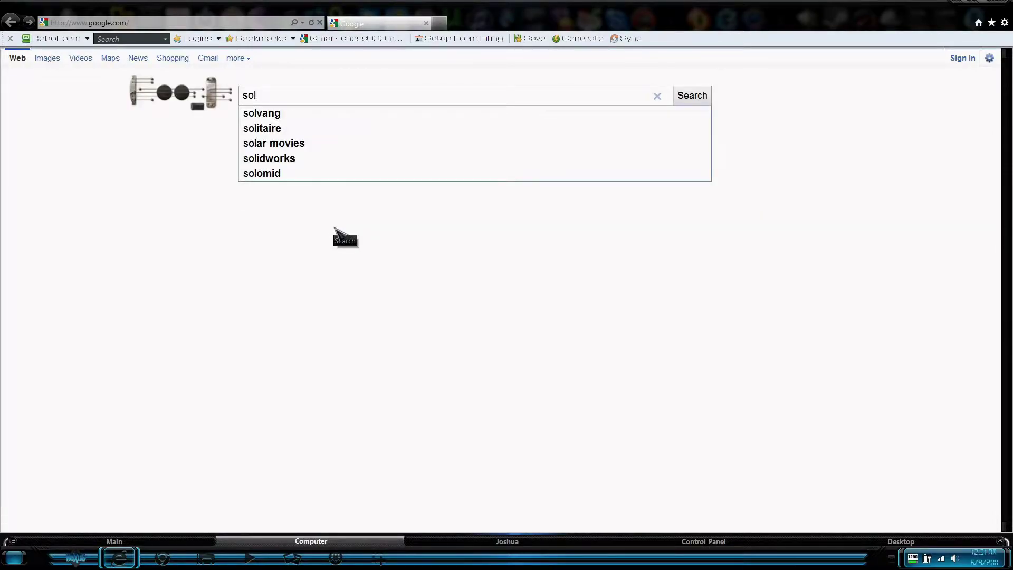
{"action": "type", "text": "uto"}
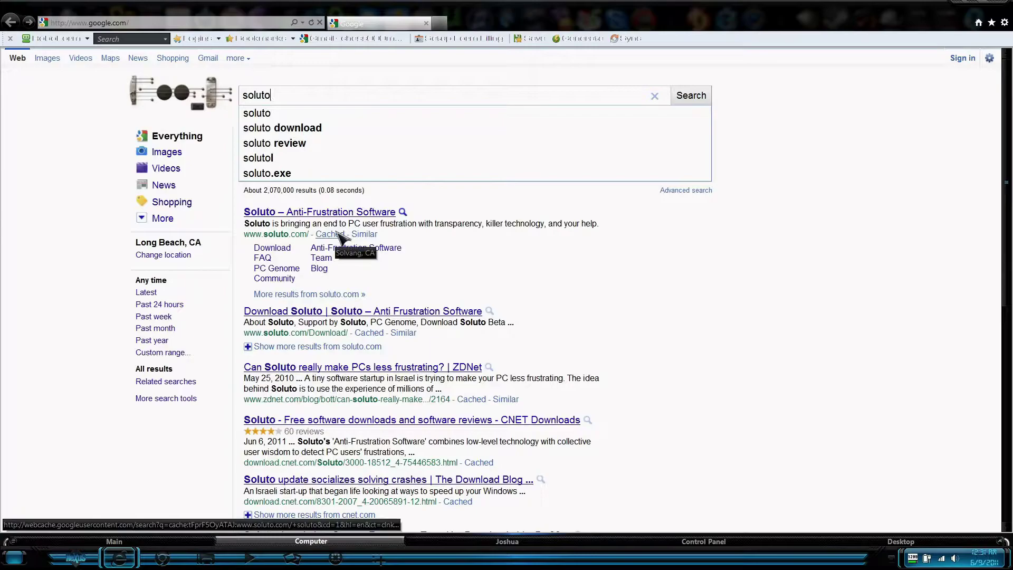
{"action": "key", "text": "Return"}
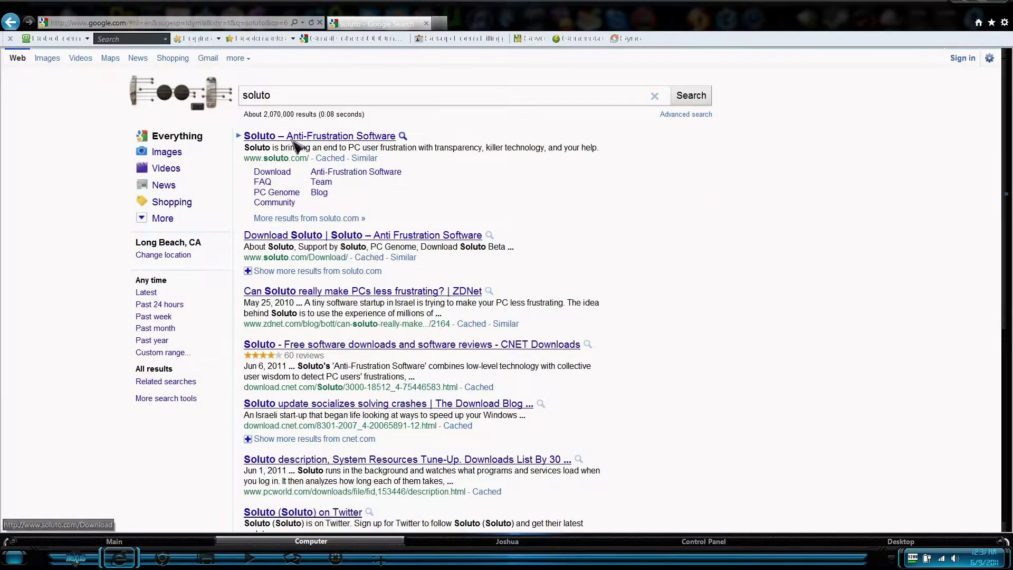
{"action": "left_click", "coordinate": [350, 137]}
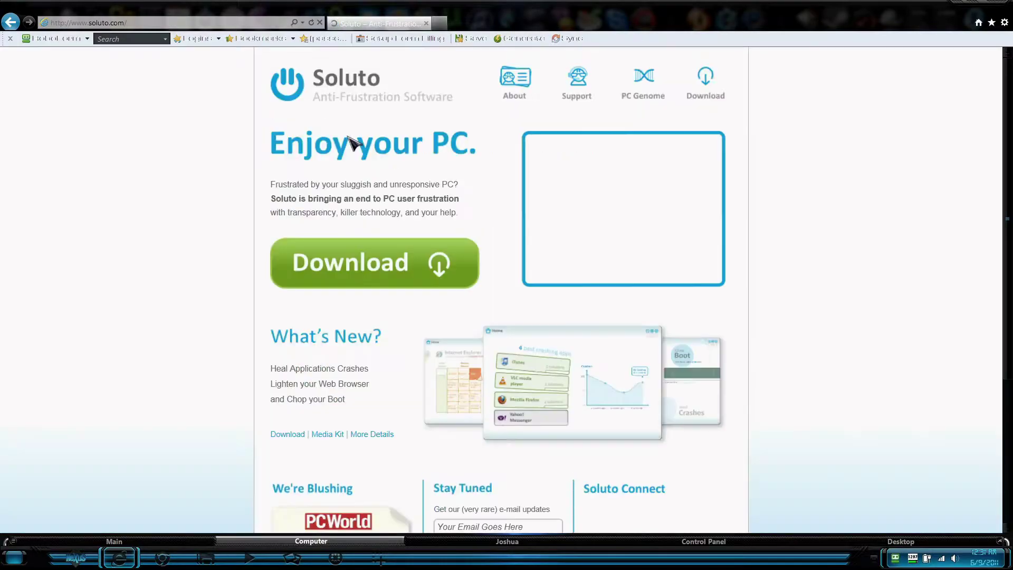
Start the Soluto download from the website, then minimize the browser to the desktop.
{"action": "left_click", "coordinate": [414, 284]}
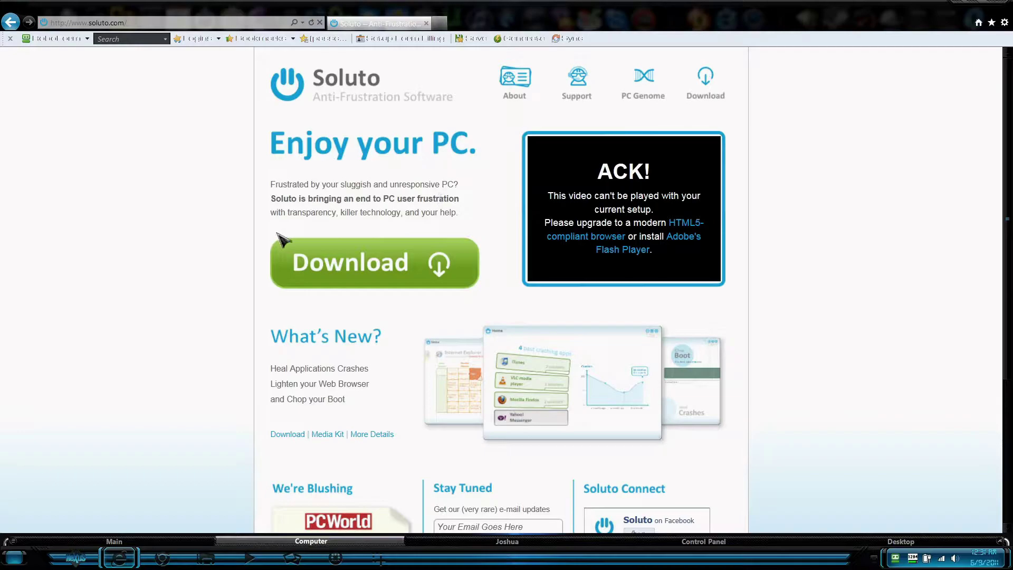
{"action": "scroll", "coordinate": [204, 254], "scroll_direction": "down", "scroll_amount": 4}
{"action": "scroll", "coordinate": [95, 262], "scroll_direction": "up", "scroll_amount": 4}
{"action": "left_click", "coordinate": [957, 3]}
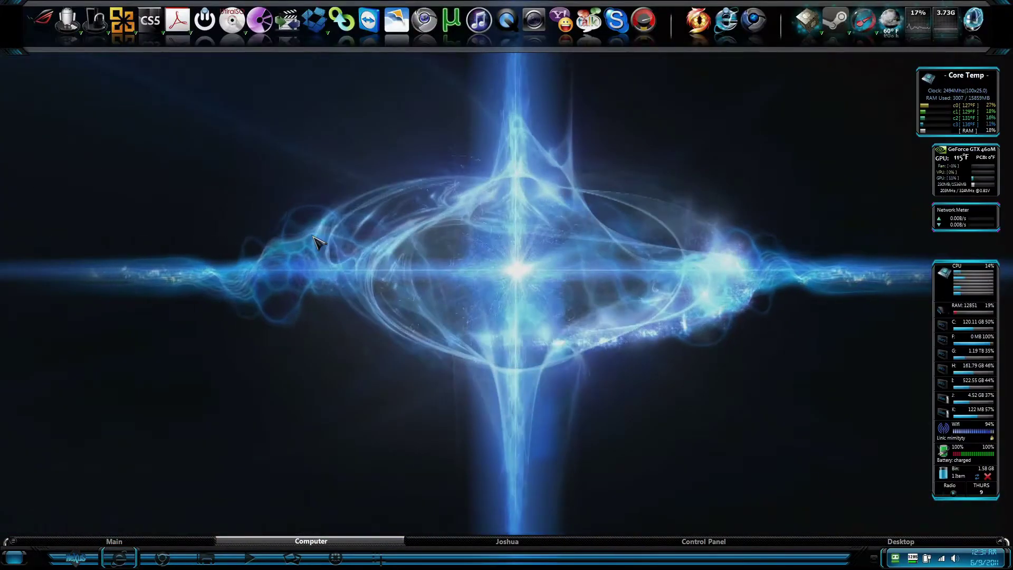
Launch Soluto maximized and open the Chop Boot section showing the 0:56 boot time.
{"action": "left_click", "coordinate": [207, 36]}
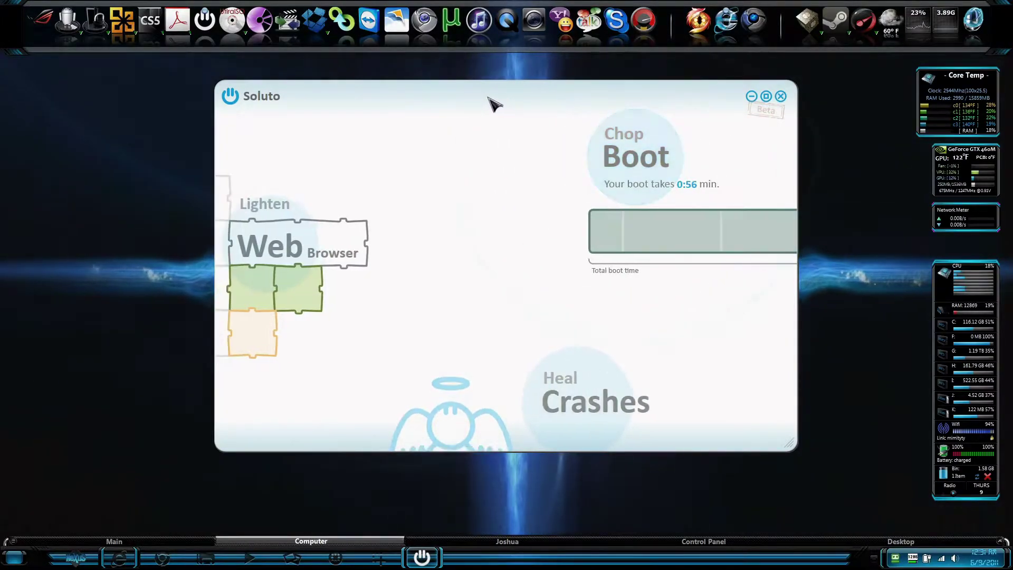
{"action": "left_click", "coordinate": [767, 97]}
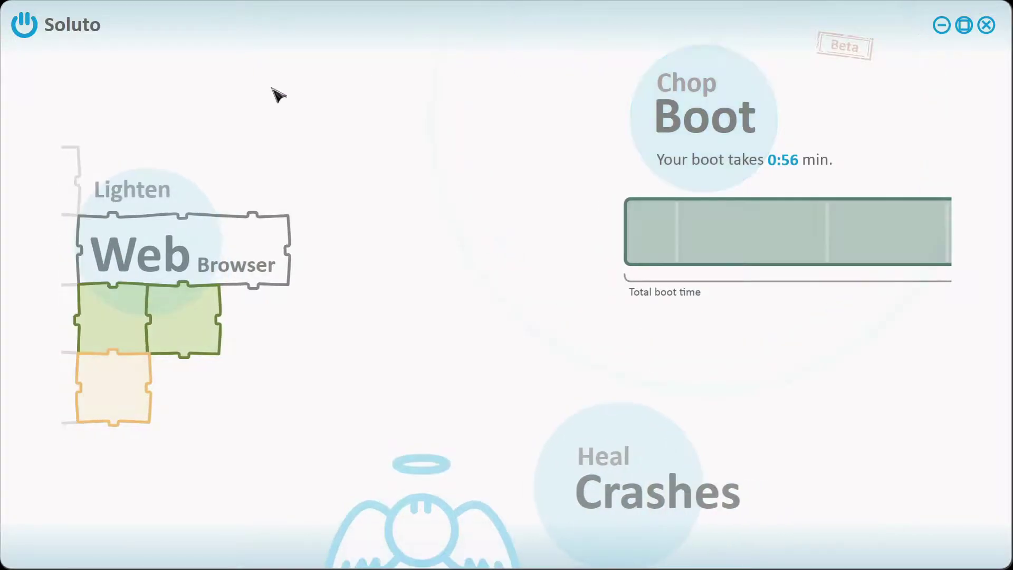
{"action": "left_click", "coordinate": [707, 109]}
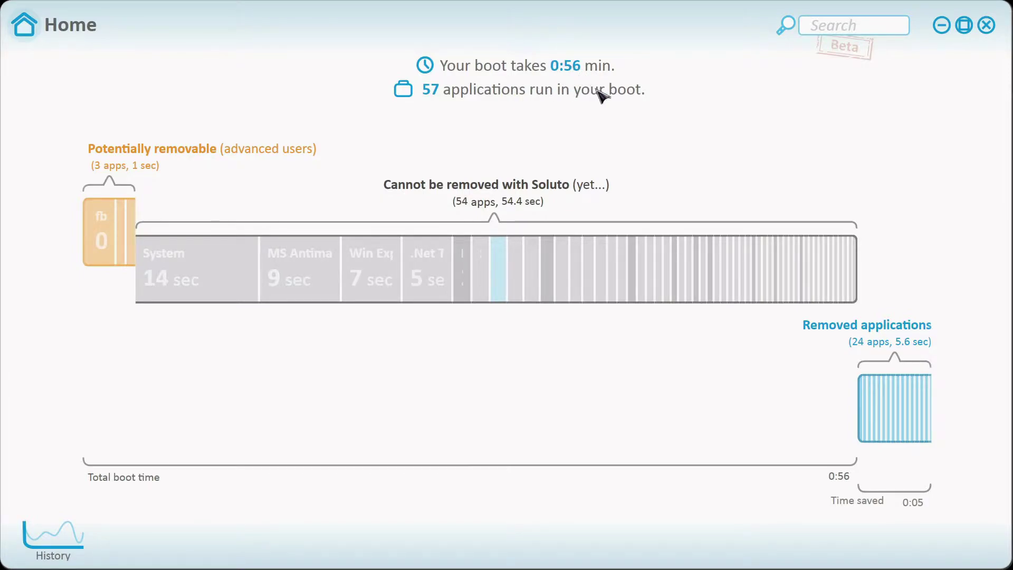
Inspect the 54 'Cannot be removed' startup apps, then open the Potentially removable group.
{"action": "left_click", "coordinate": [417, 253]}
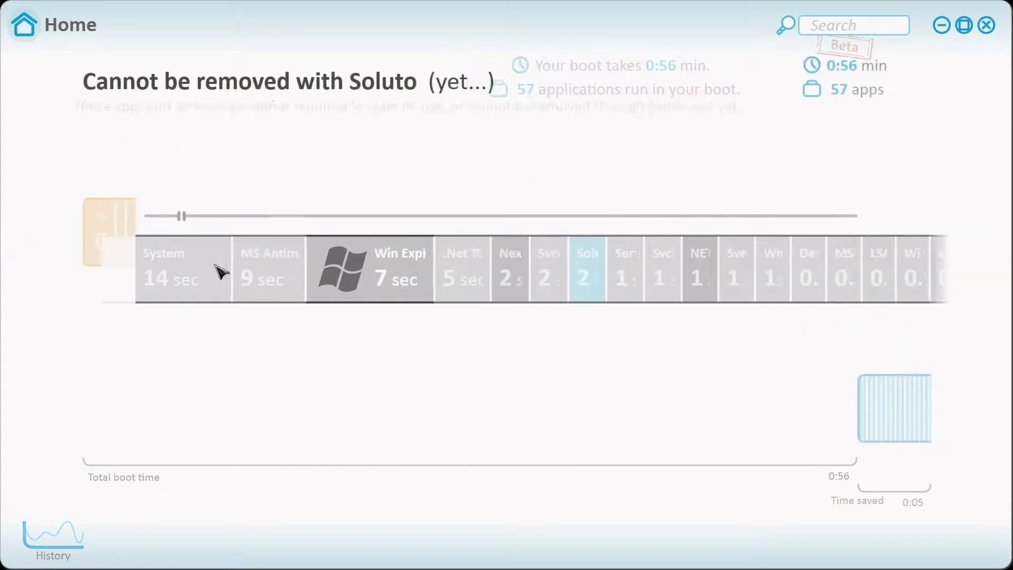
{"action": "left_click", "coordinate": [125, 402]}
{"action": "left_click", "coordinate": [200, 283]}
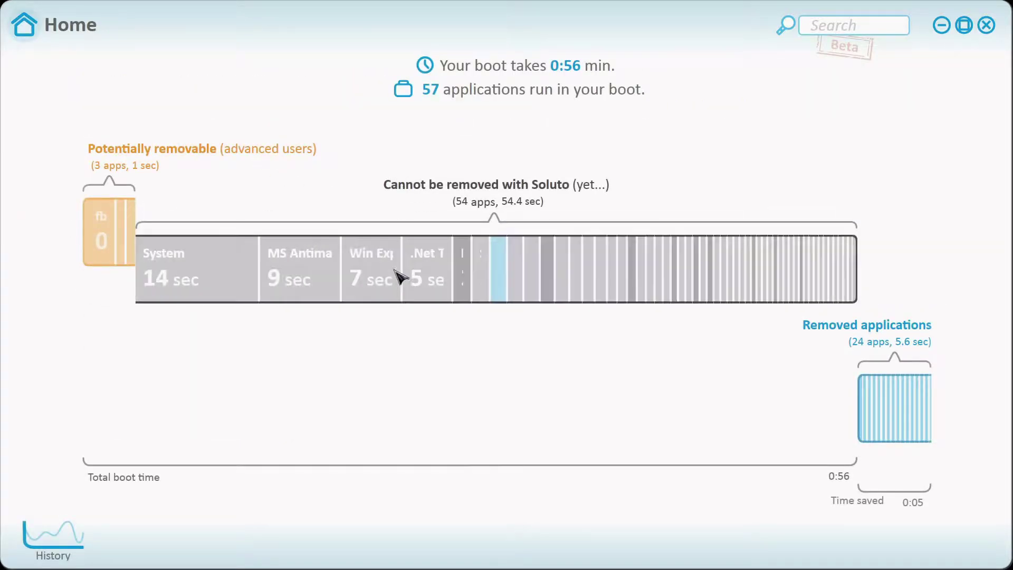
{"action": "mouse_move", "coordinate": [390, 280]}
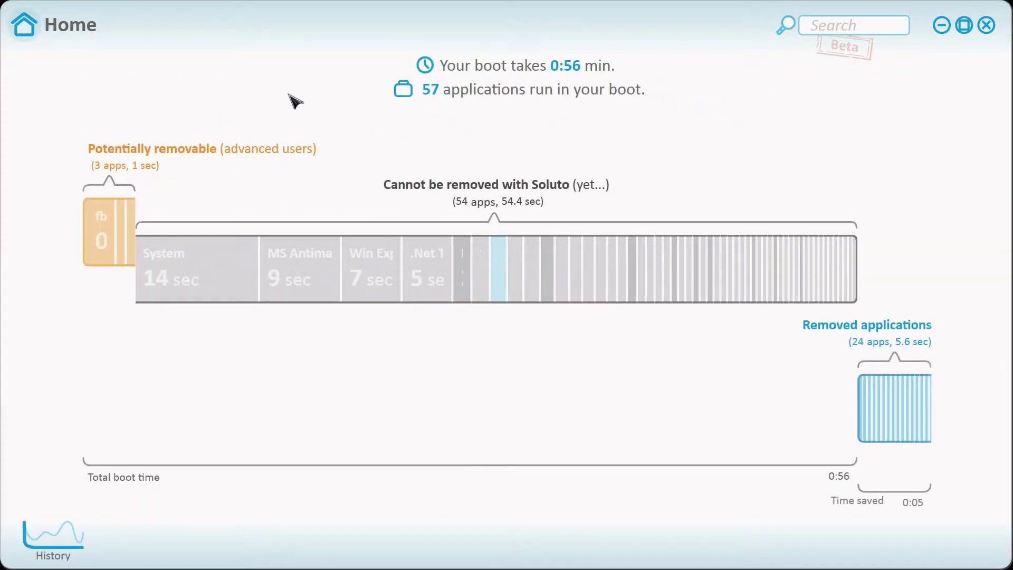
{"action": "left_click", "coordinate": [529, 265]}
{"action": "left_click", "coordinate": [108, 244]}
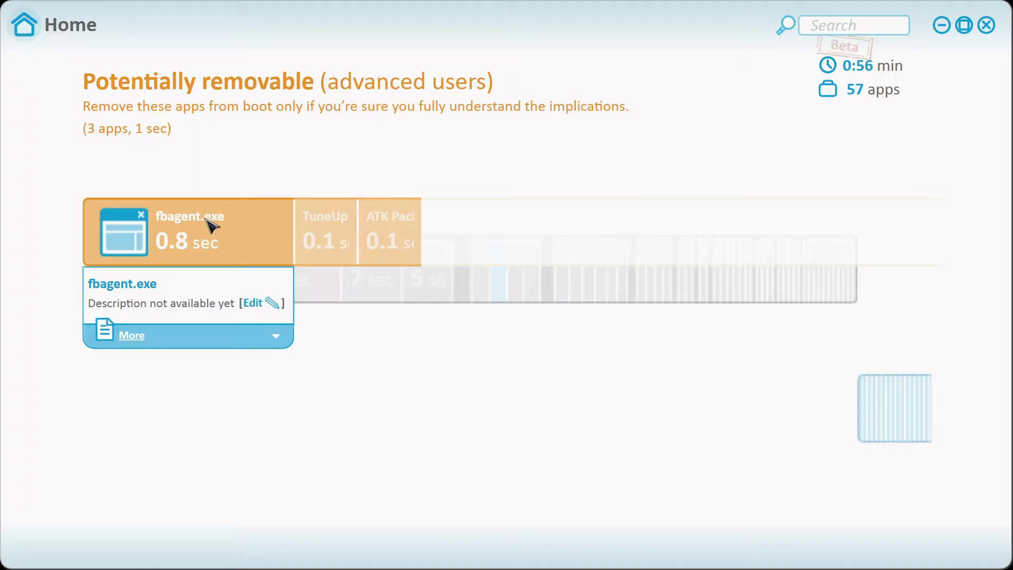
{"action": "left_click", "coordinate": [141, 277]}
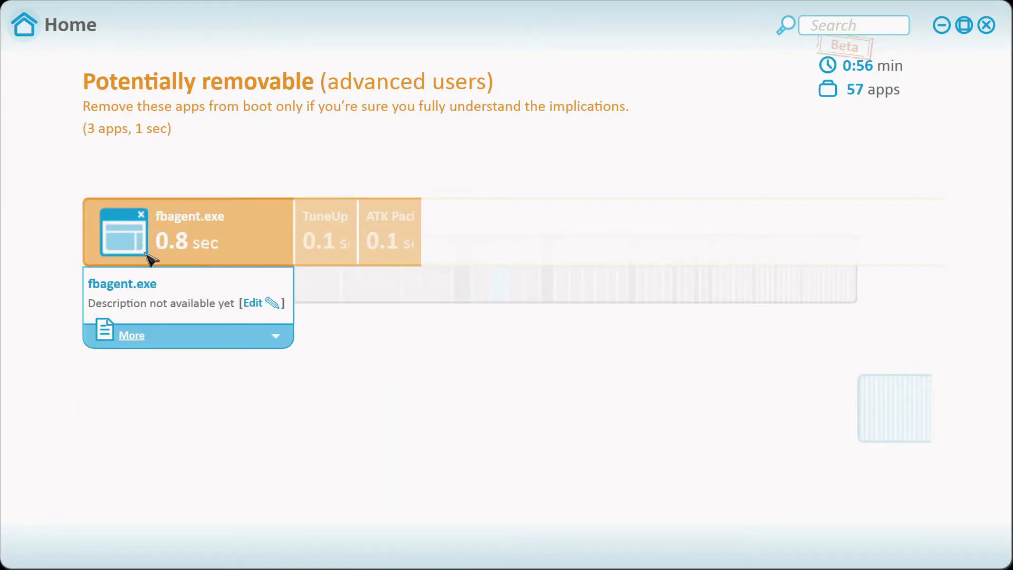
{"action": "mouse_move", "coordinate": [256, 324]}
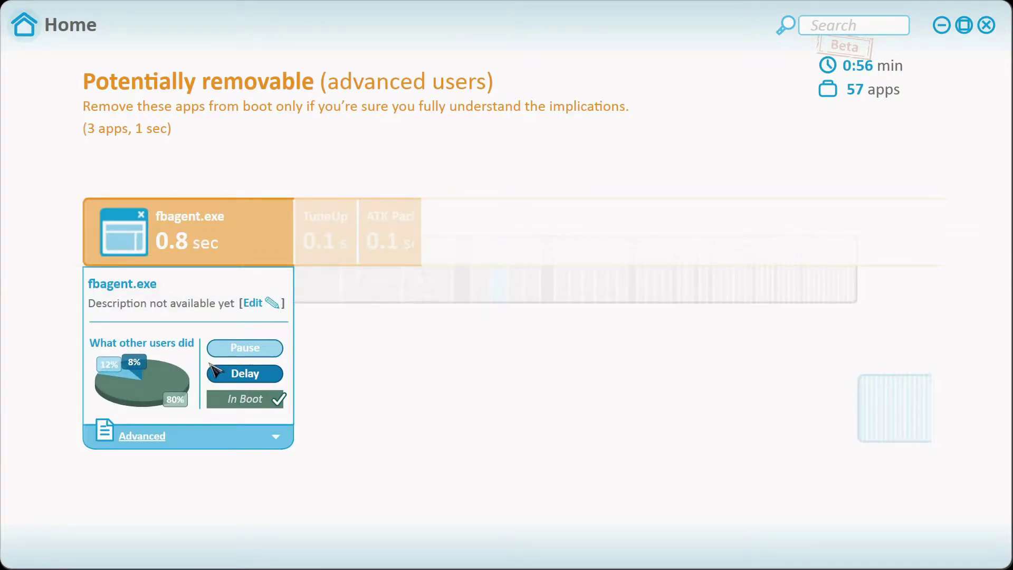
{"action": "left_click", "coordinate": [313, 174]}
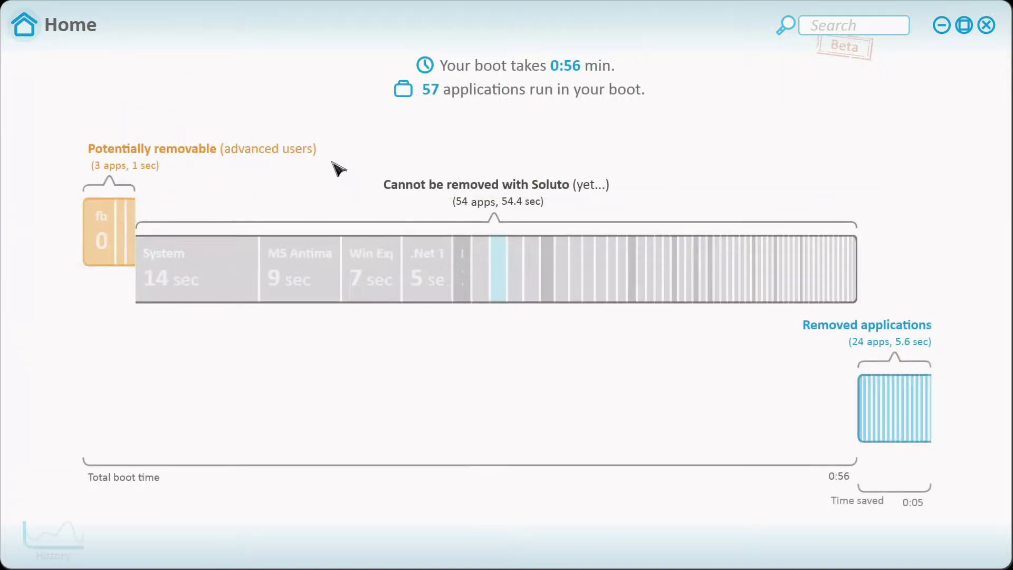
Check the TuneUp and ATK tiles, then view Acronis Plus Pack among the 24 removed apps.
{"action": "left_click", "coordinate": [132, 224]}
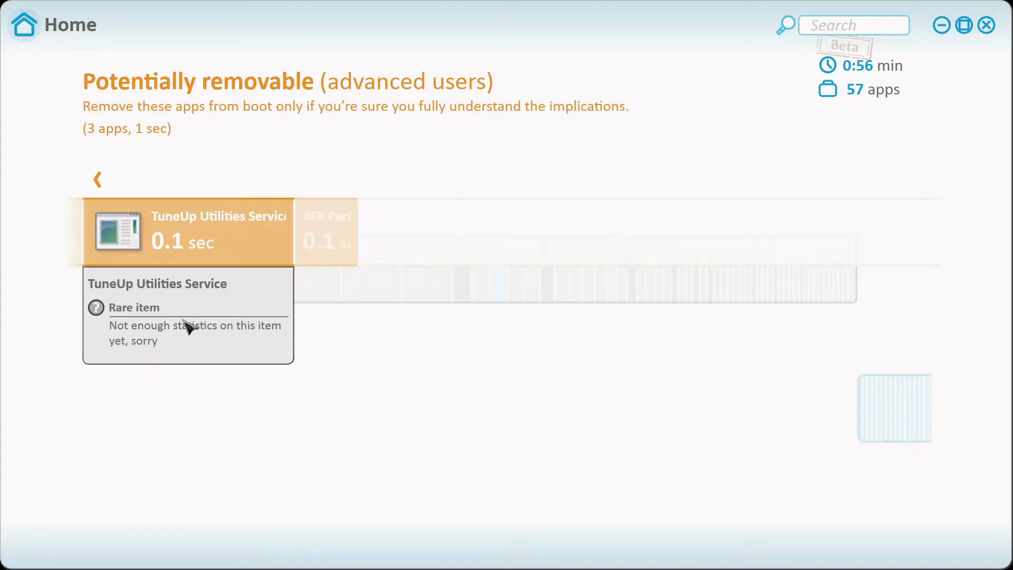
{"action": "mouse_move", "coordinate": [285, 214]}
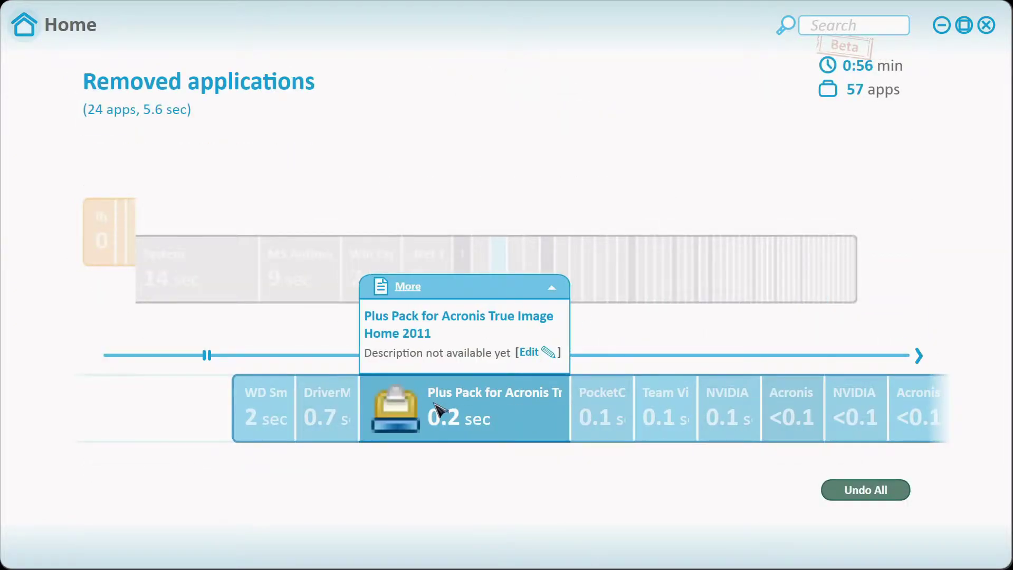
{"action": "mouse_move", "coordinate": [475, 368]}
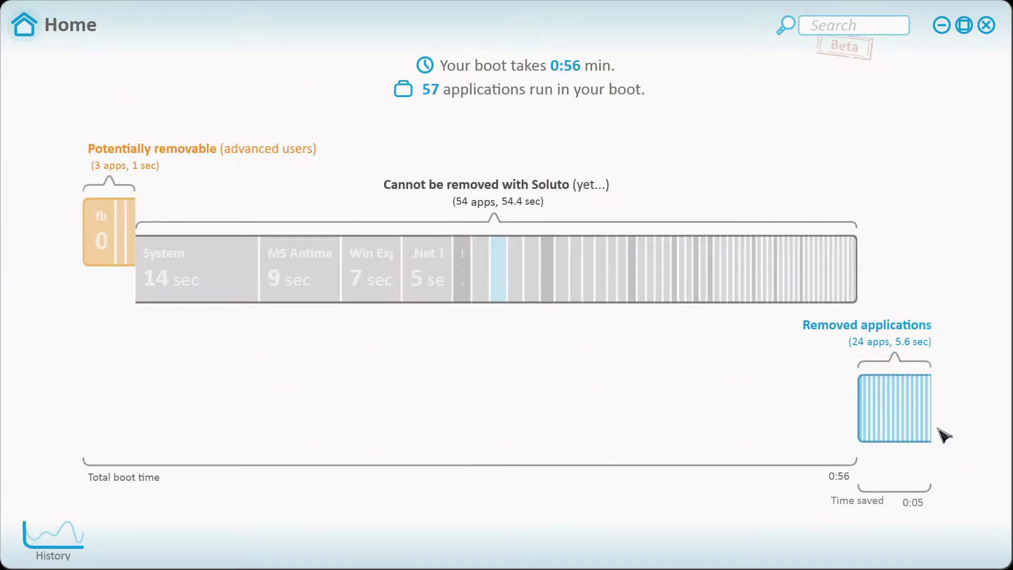
Browse the descriptions of the removed startup applications.
{"action": "mouse_move", "coordinate": [897, 406]}
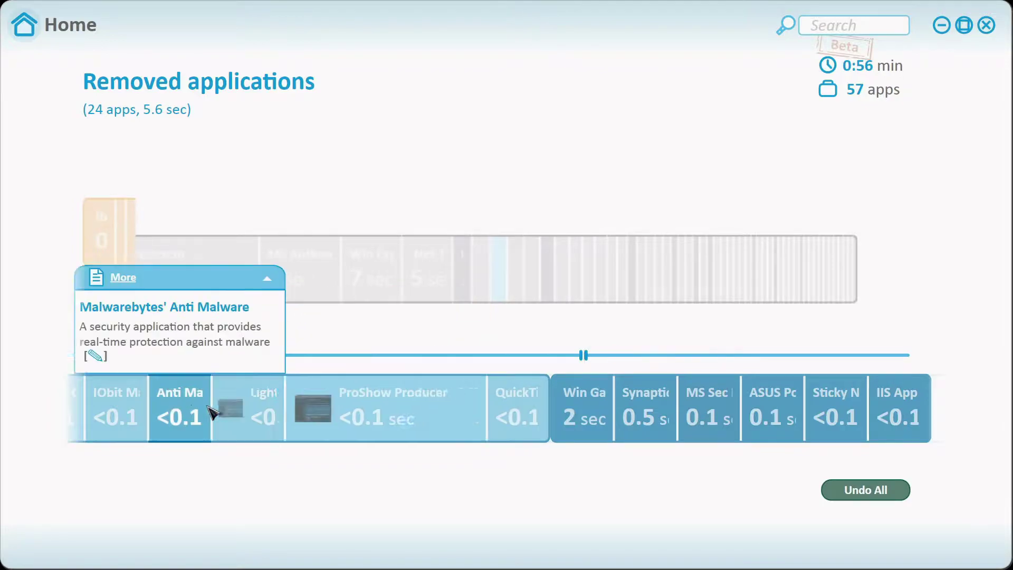
{"action": "scroll", "coordinate": [222, 417], "scroll_direction": "up", "scroll_amount": 3}
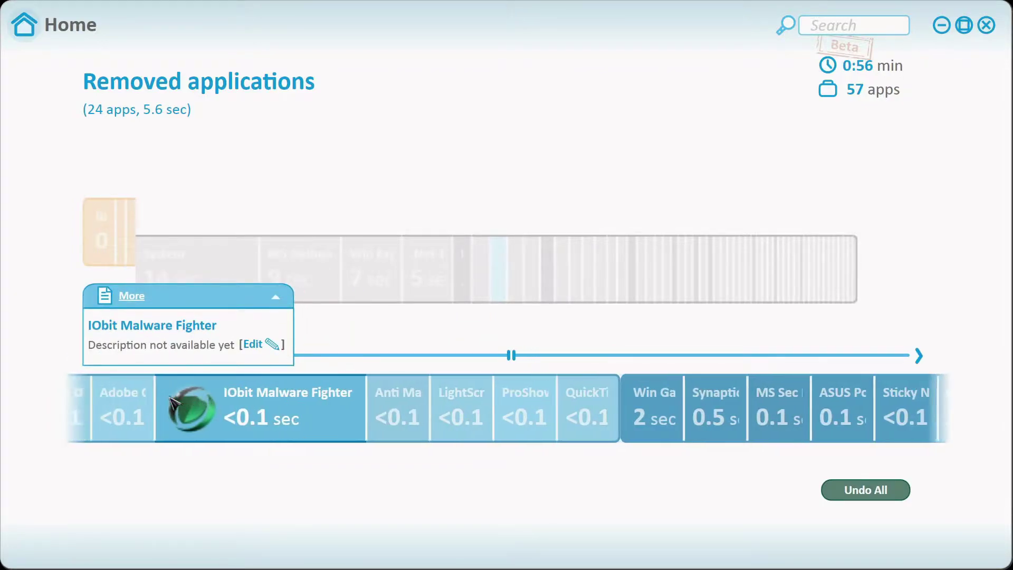
{"action": "scroll", "coordinate": [179, 414], "scroll_direction": "up", "scroll_amount": 3}
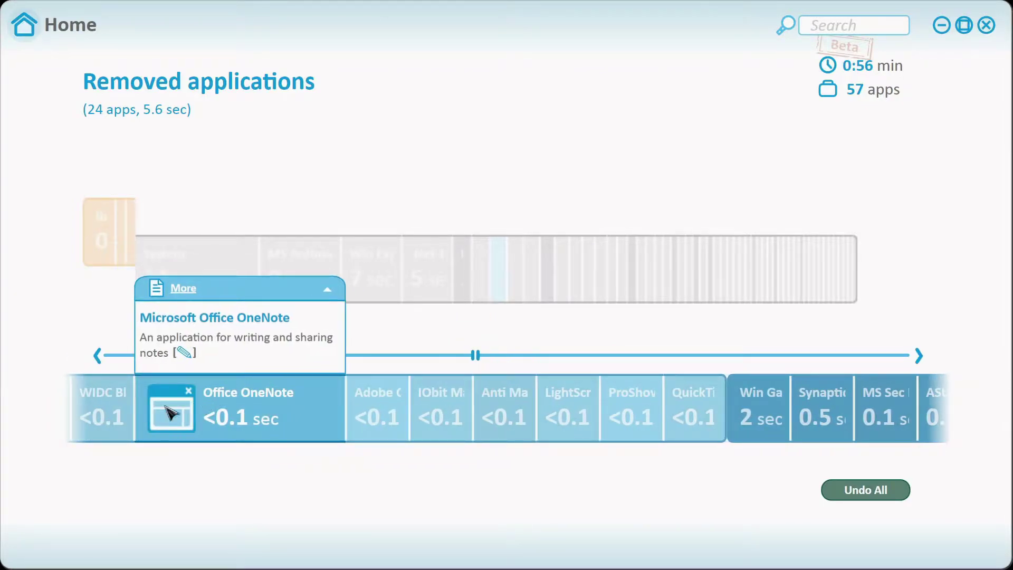
{"action": "scroll", "coordinate": [132, 418], "scroll_direction": "up", "scroll_amount": 3}
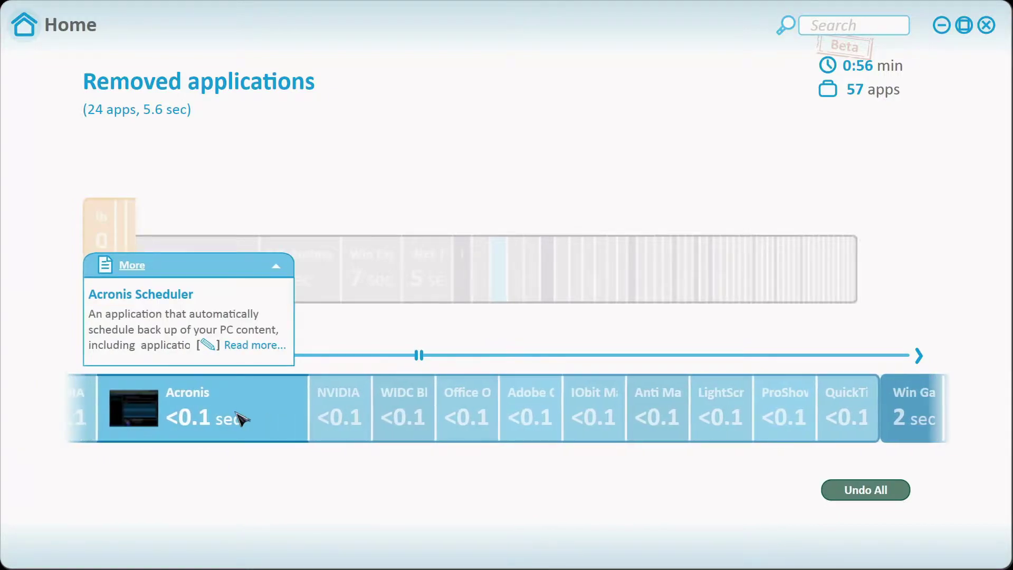
{"action": "scroll", "coordinate": [69, 422], "scroll_direction": "up", "scroll_amount": 3}
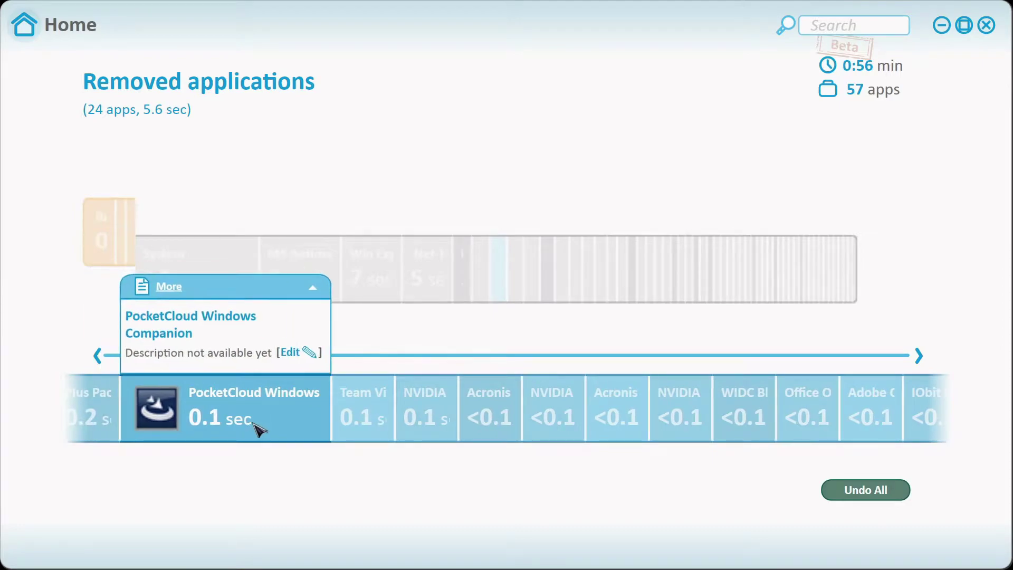
{"action": "scroll", "coordinate": [269, 410], "scroll_direction": "down", "scroll_amount": 1}
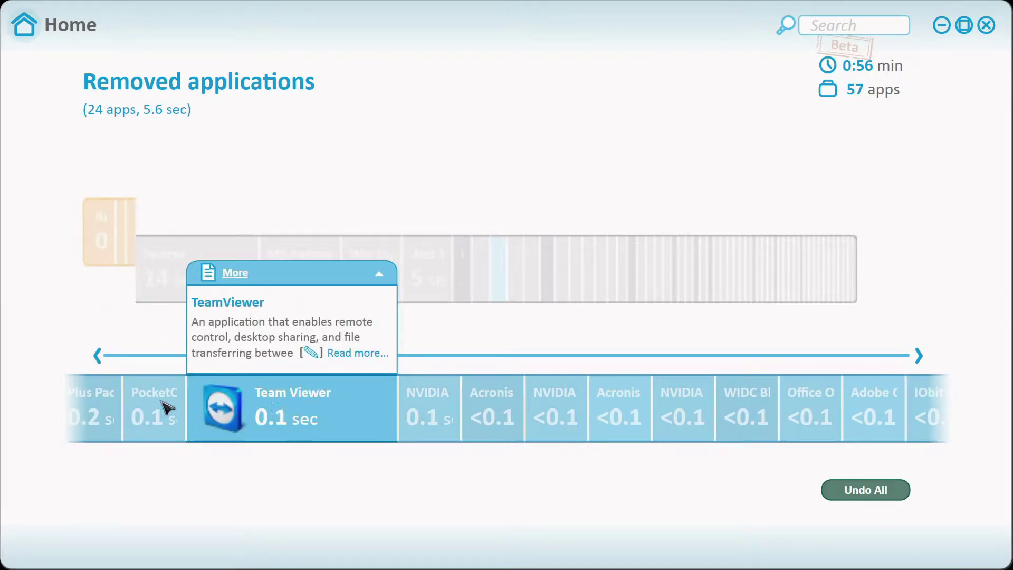
{"action": "scroll", "coordinate": [138, 414], "scroll_direction": "up", "scroll_amount": 4}
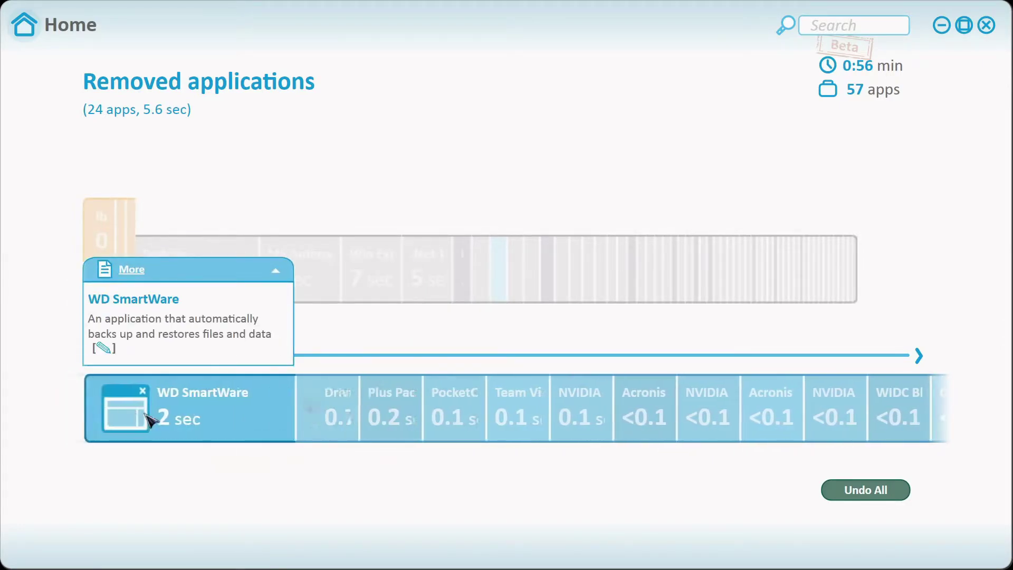
Show the recommendation for WD SmartWare, then minimize Soluto to the desktop.
{"action": "mouse_move", "coordinate": [180, 430]}
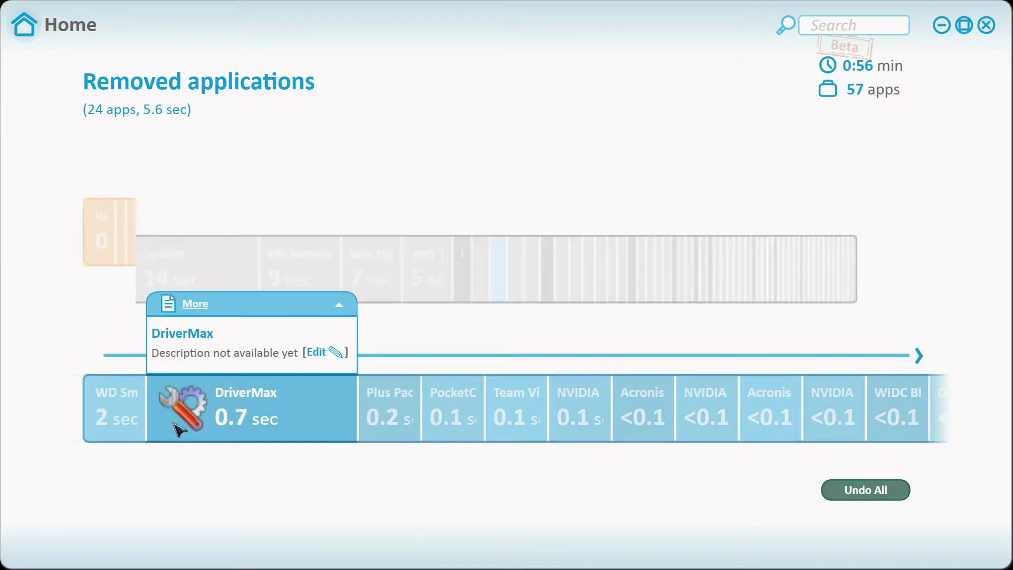
{"action": "mouse_move", "coordinate": [137, 414]}
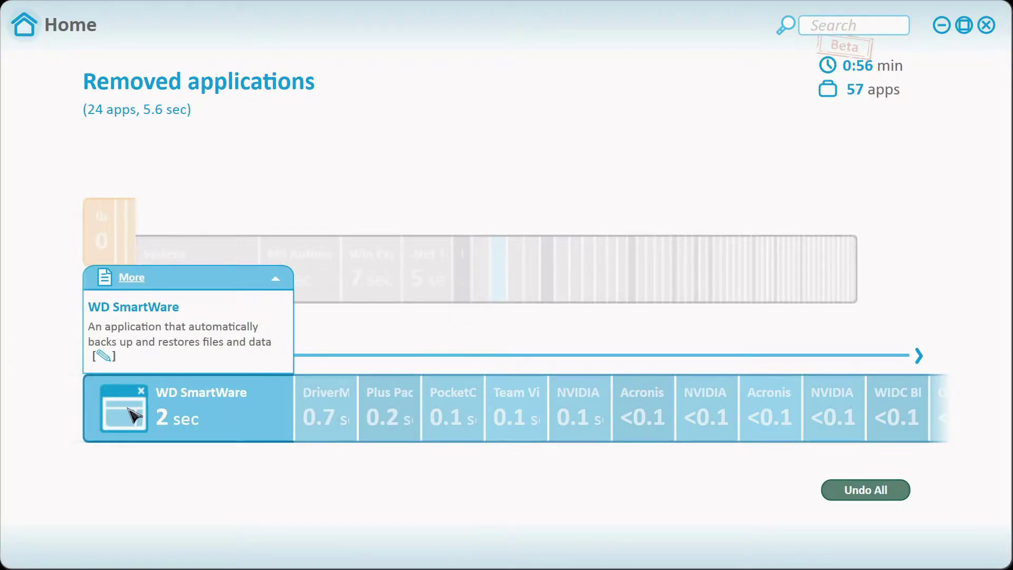
{"action": "left_click", "coordinate": [136, 415]}
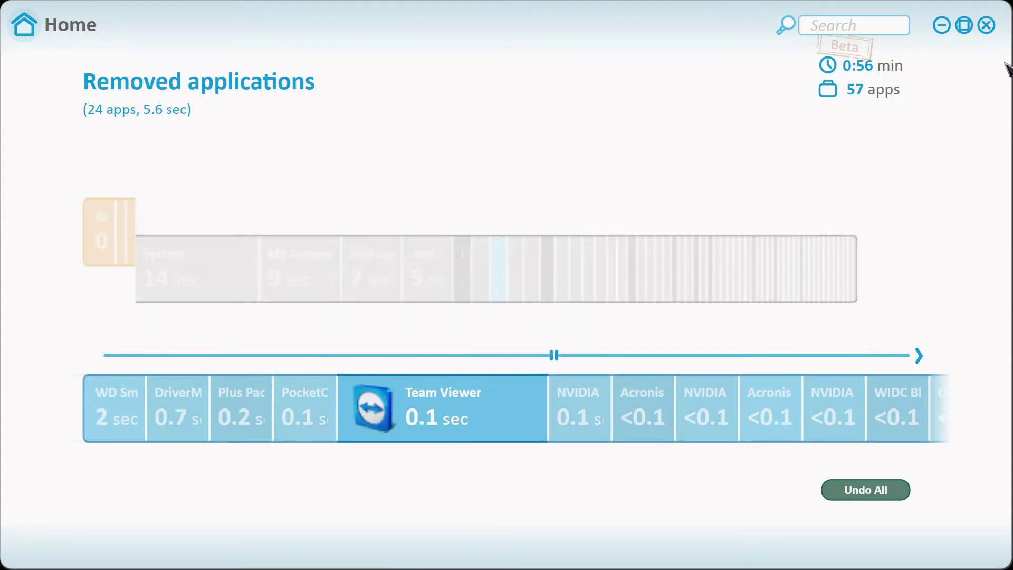
{"action": "left_click", "coordinate": [942, 26]}
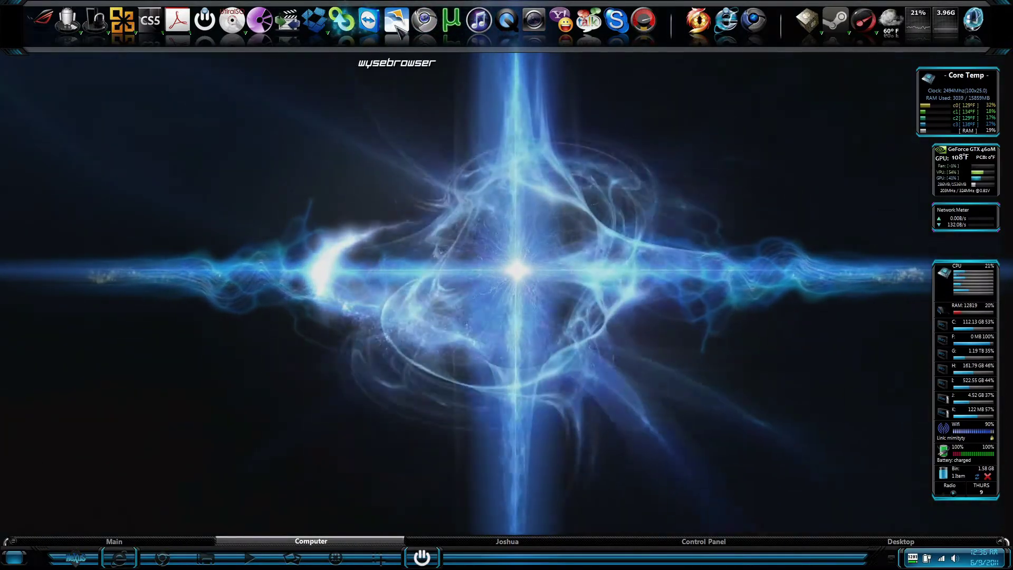
View Soluto's tray quick-options menu twice, dismissing it each time to leave the plain desktop.
{"action": "left_click", "coordinate": [890, 560]}
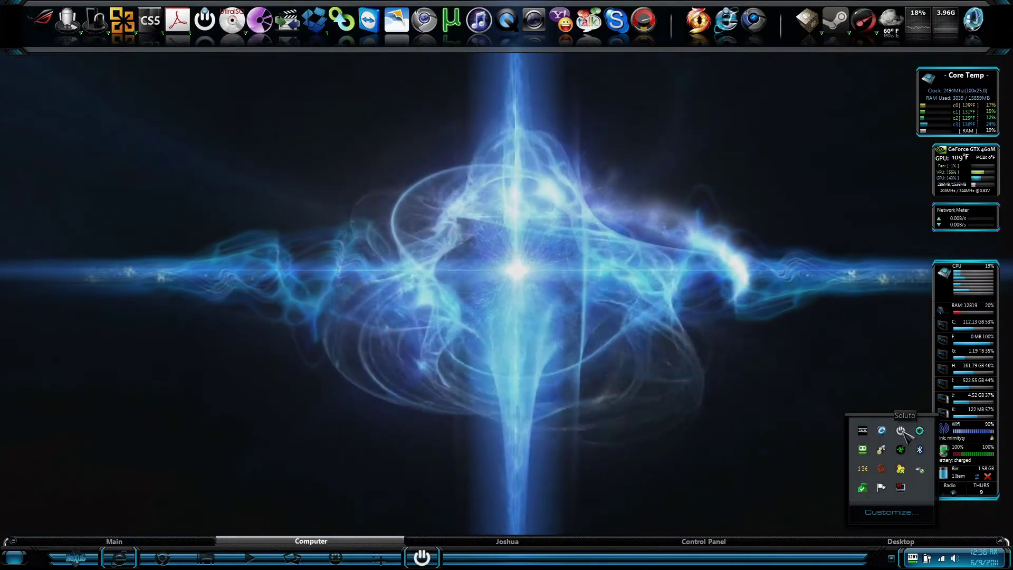
{"action": "right_click", "coordinate": [900, 429]}
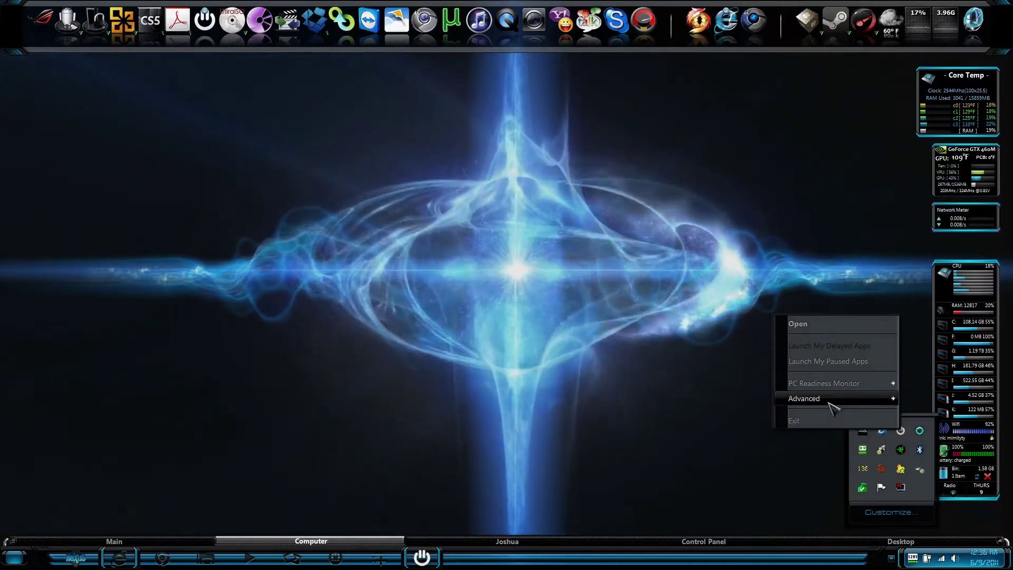
{"action": "mouse_move", "coordinate": [834, 384]}
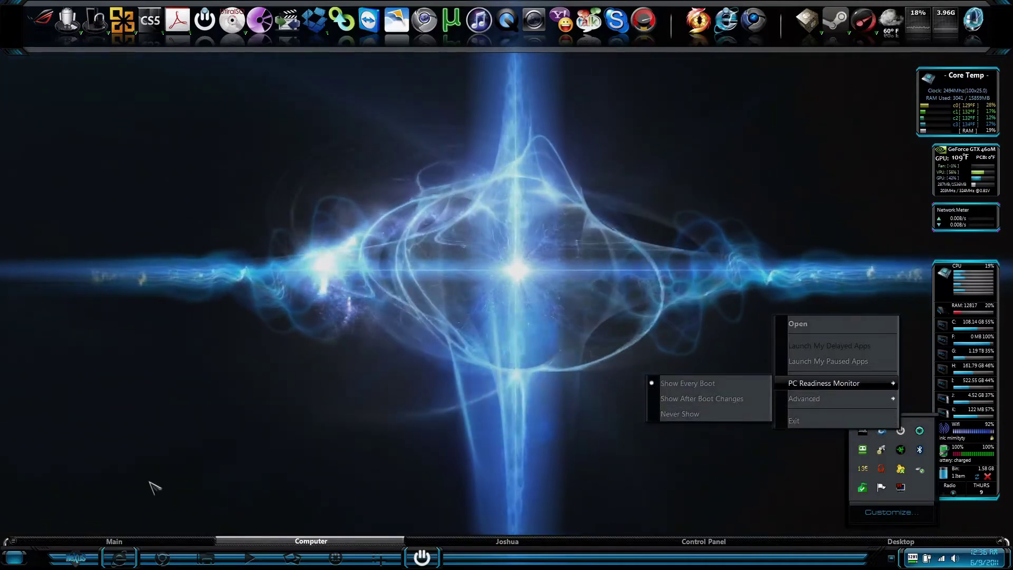
{"action": "left_click", "coordinate": [149, 532]}
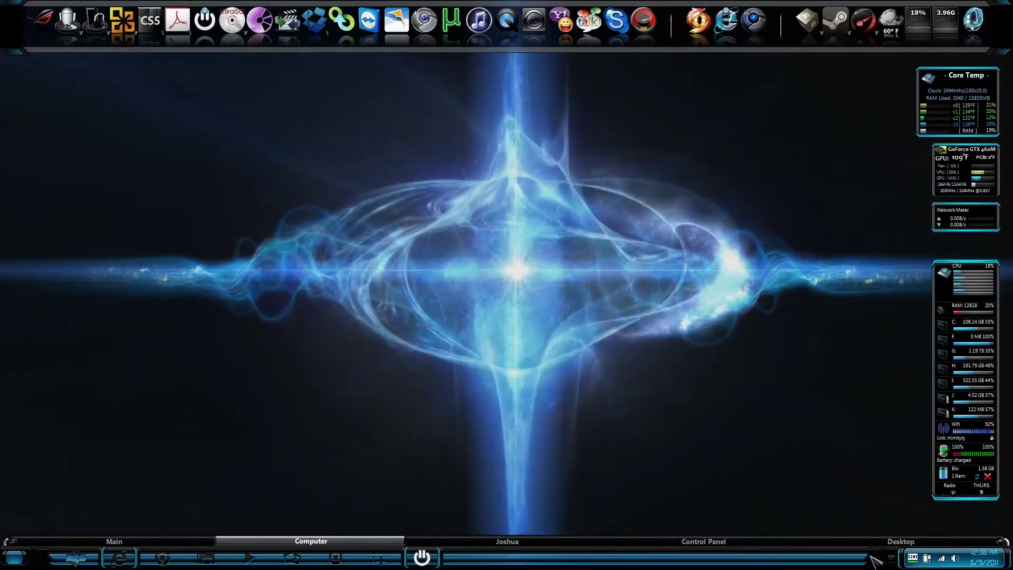
{"action": "left_click", "coordinate": [892, 558]}
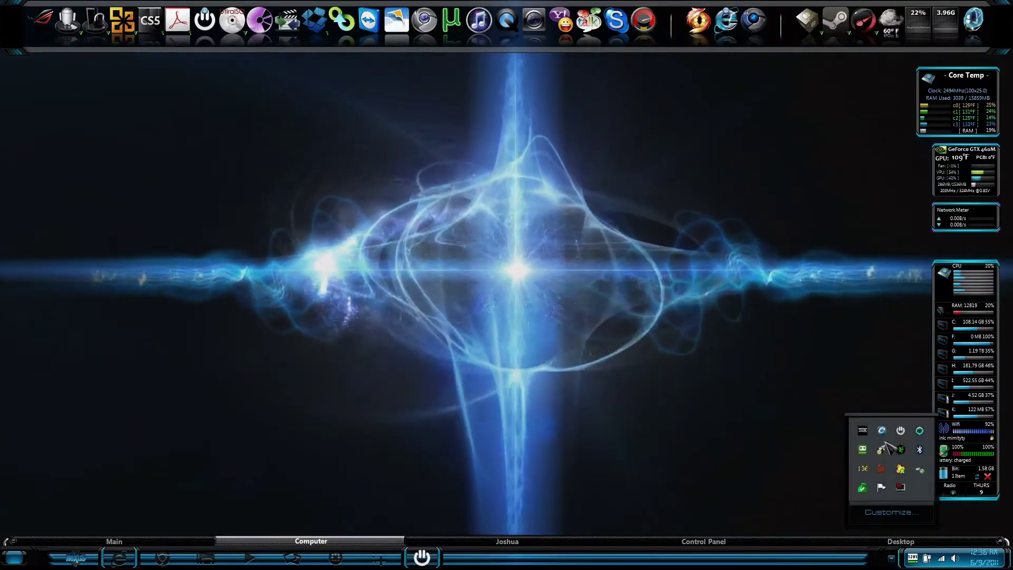
{"action": "right_click", "coordinate": [899, 430]}
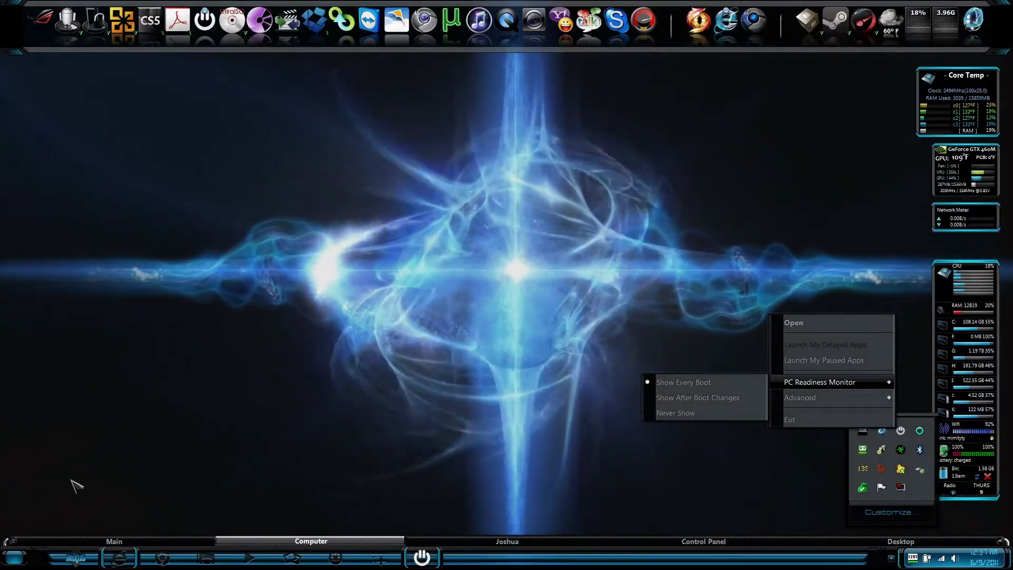
{"action": "left_click", "coordinate": [122, 532]}
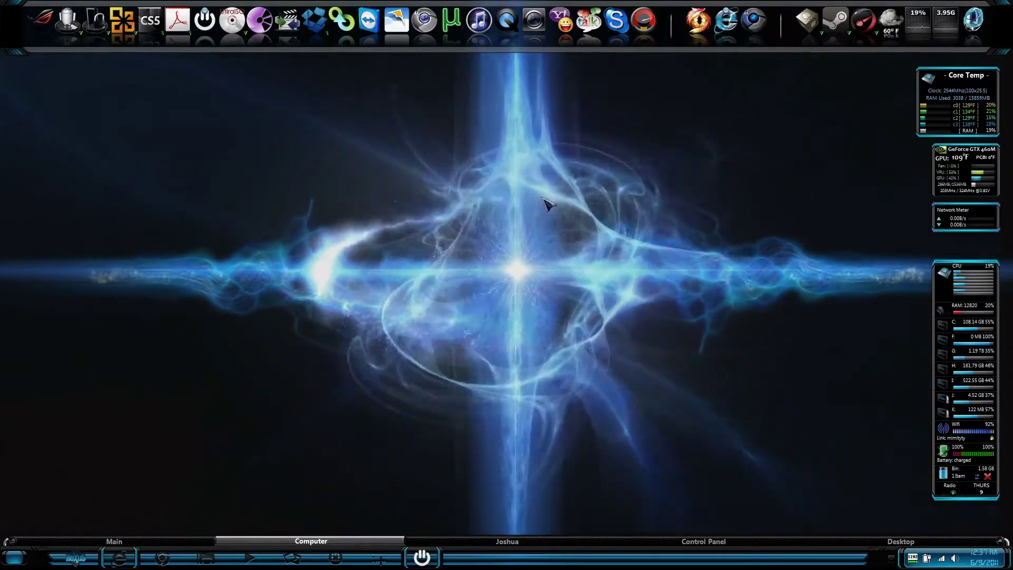
{"action": "mouse_move", "coordinate": [119, 558]}
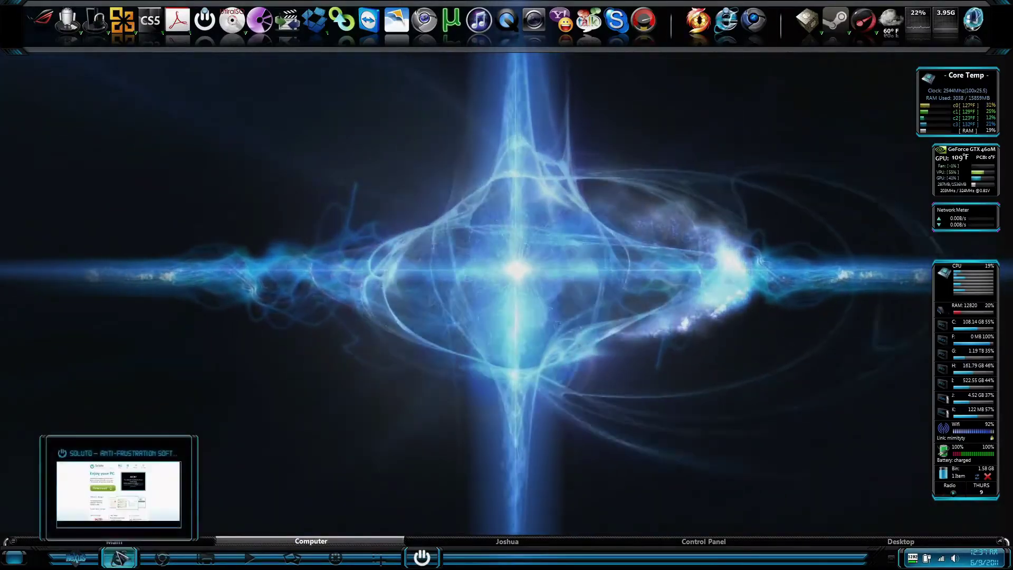
{"action": "left_click", "coordinate": [123, 507]}
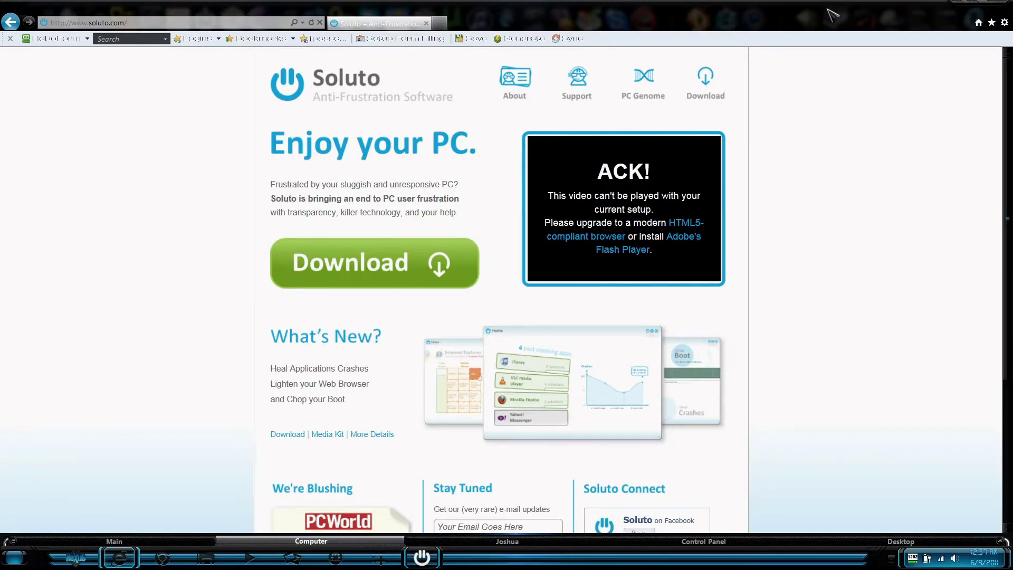
{"action": "mouse_move", "coordinate": [833, 15]}
{"action": "left_mouse_down"}
{"action": "mouse_move", "coordinate": [839, 129]}
{"action": "mouse_move", "coordinate": [821, 14]}
{"action": "mouse_move", "coordinate": [835, 30]}
{"action": "left_mouse_up"}
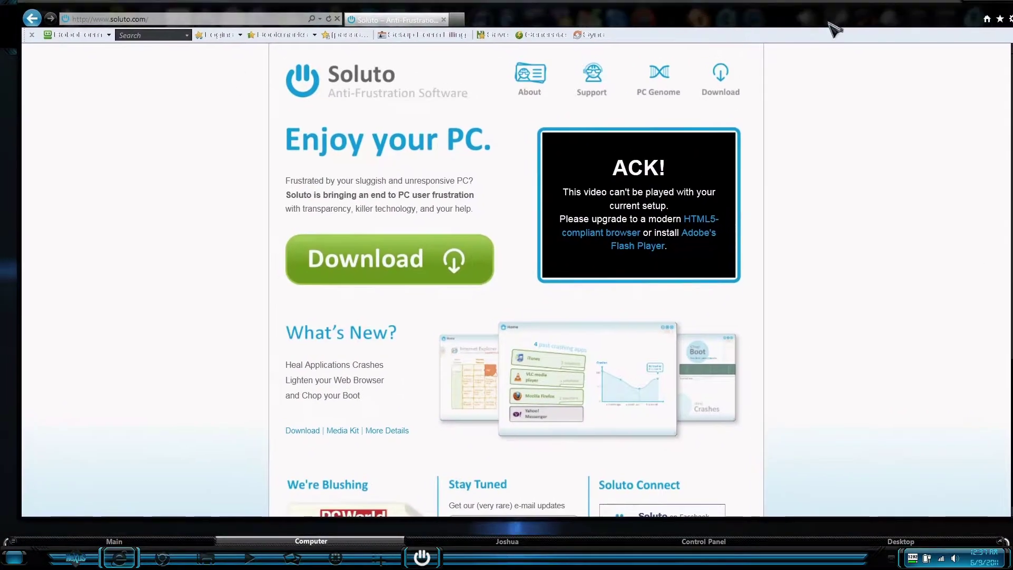
{"action": "key", "text": "alt+F4"}
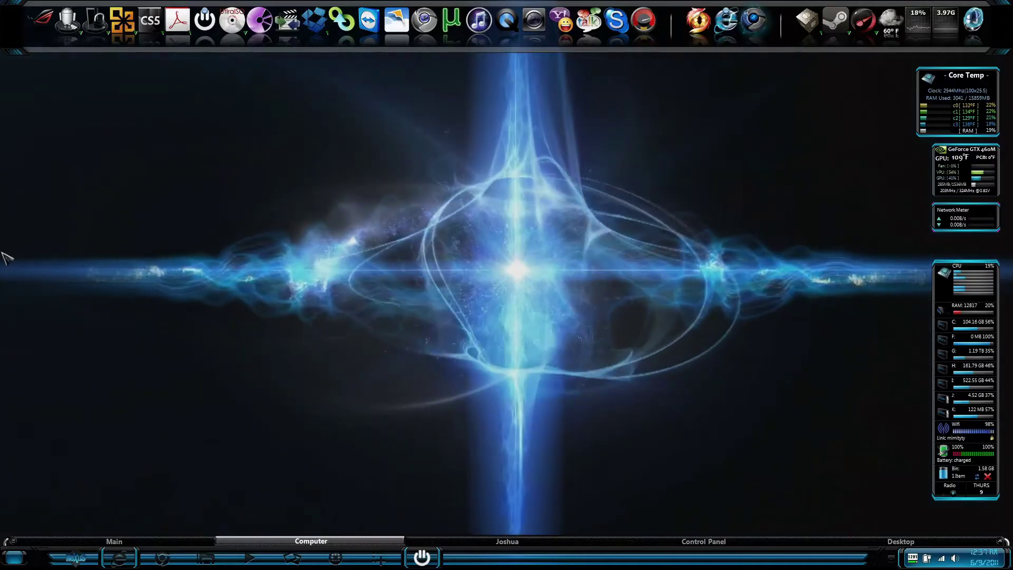
{"action": "mouse_move", "coordinate": [4, 250]}
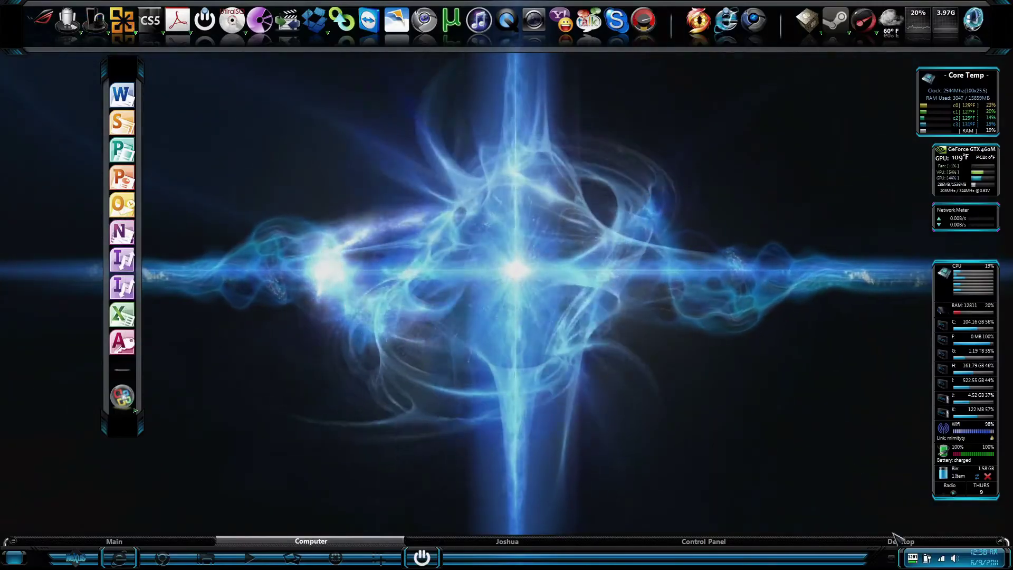
Restore Soluto from the notification tray and maximize its window.
{"action": "left_click", "coordinate": [891, 559]}
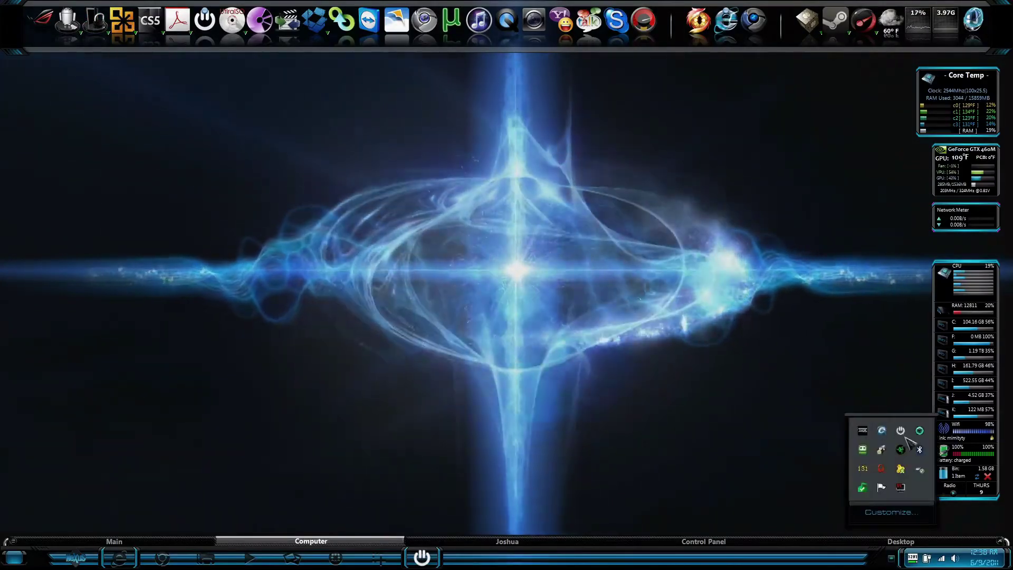
{"action": "left_click", "coordinate": [900, 430]}
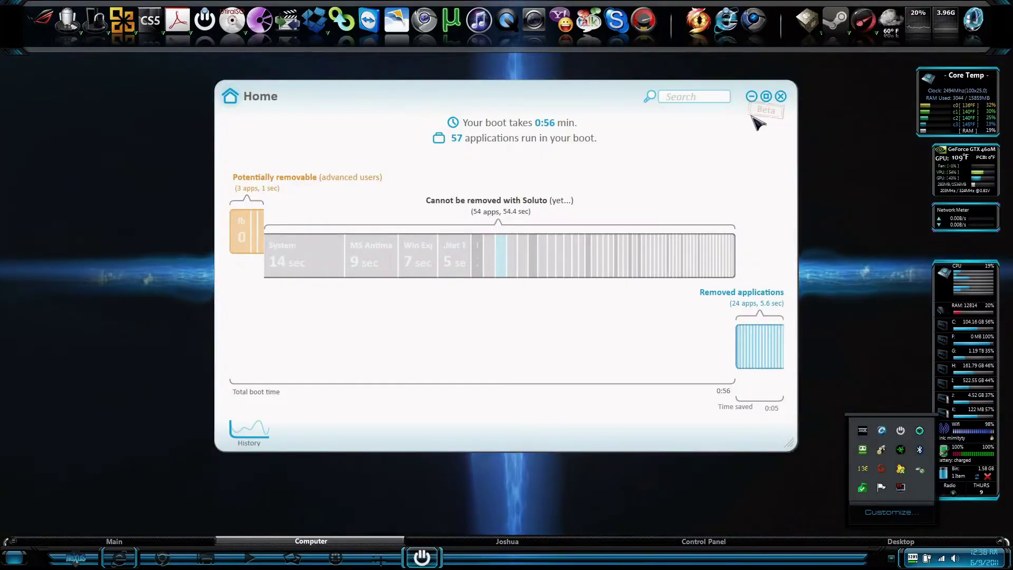
{"action": "left_click", "coordinate": [768, 95]}
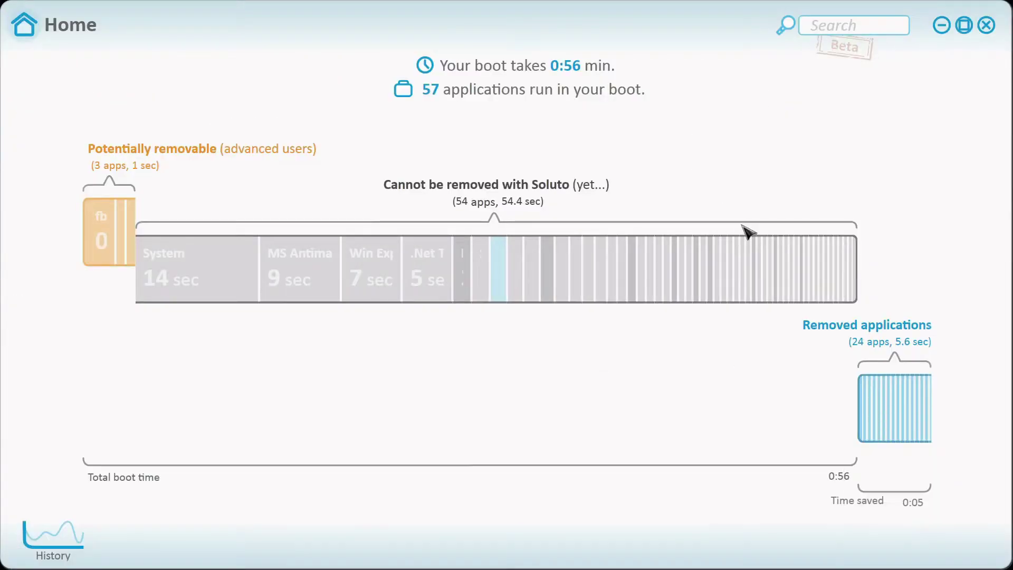
Expand the removed applications and review their details, collapsing the Anti Malware recommendation.
{"action": "left_click", "coordinate": [877, 425]}
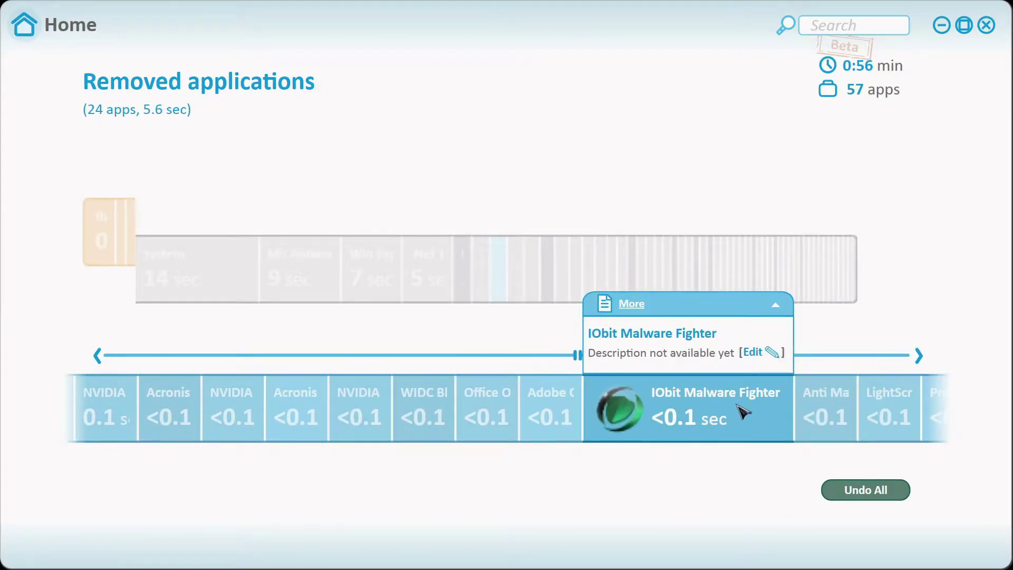
{"action": "mouse_move", "coordinate": [754, 328]}
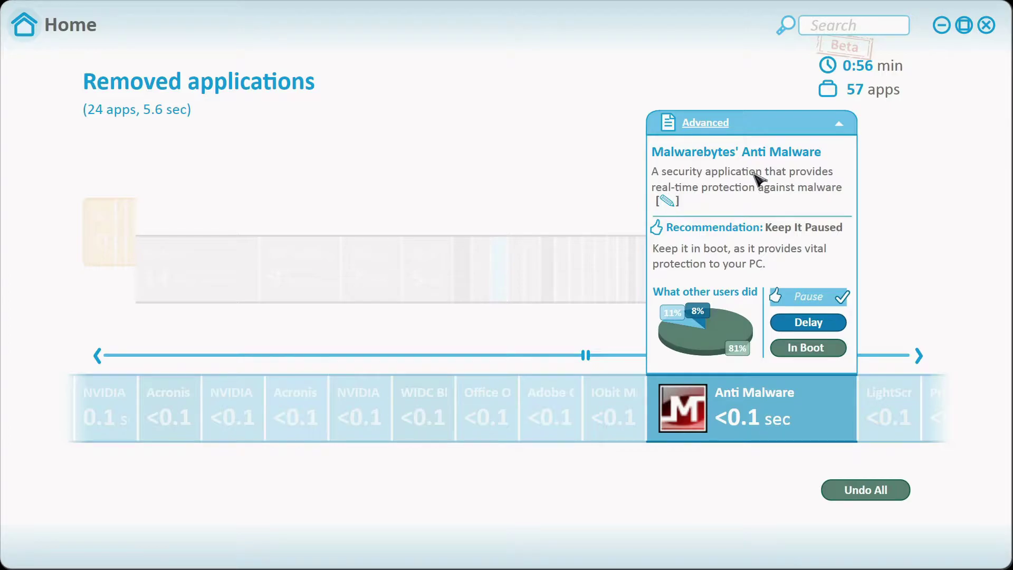
{"action": "left_click", "coordinate": [833, 128]}
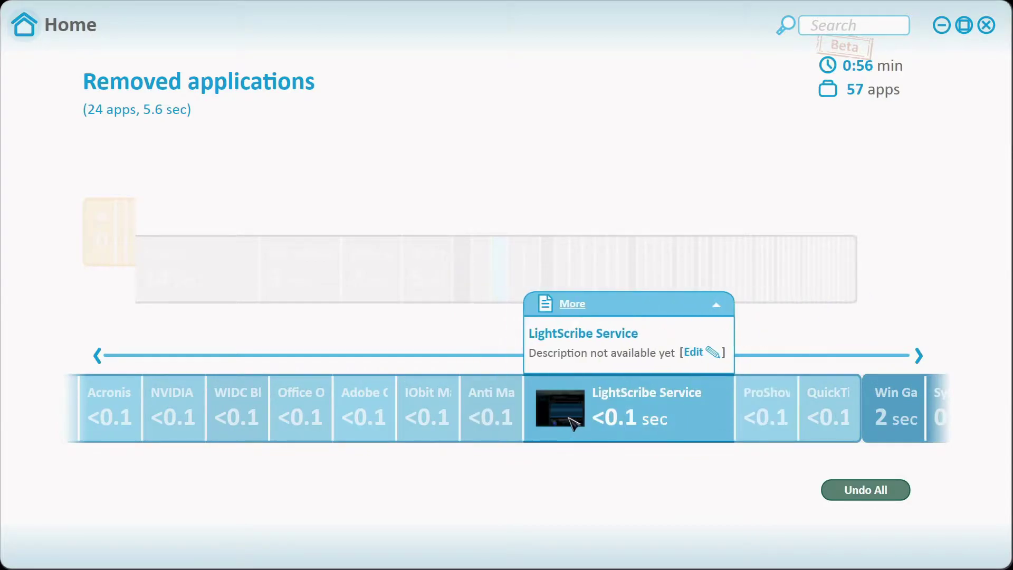
{"action": "mouse_move", "coordinate": [645, 344]}
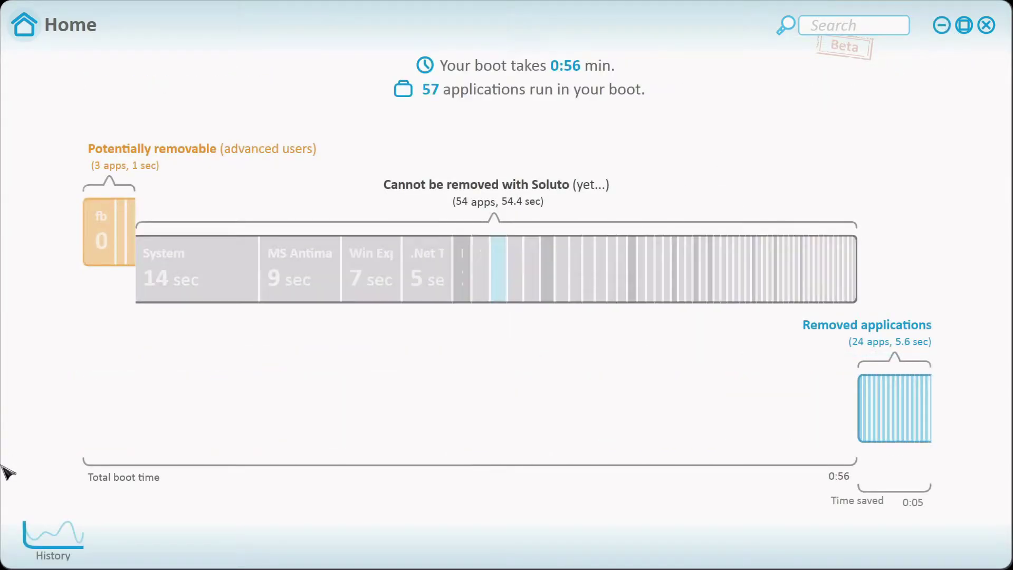
Zoom the boot history graph to 8/6–9/6/11, inspect events like Bonjour's uninstall, then minimize Soluto.
{"action": "left_click", "coordinate": [33, 534]}
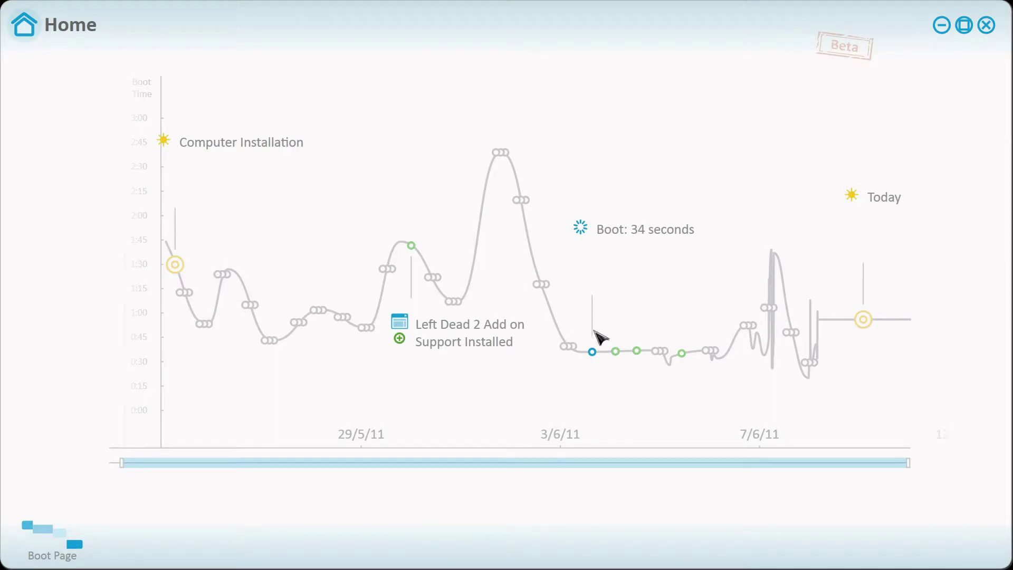
{"action": "mouse_move", "coordinate": [467, 369]}
{"action": "left_click", "coordinate": [820, 369]}
{"action": "mouse_move", "coordinate": [304, 356]}
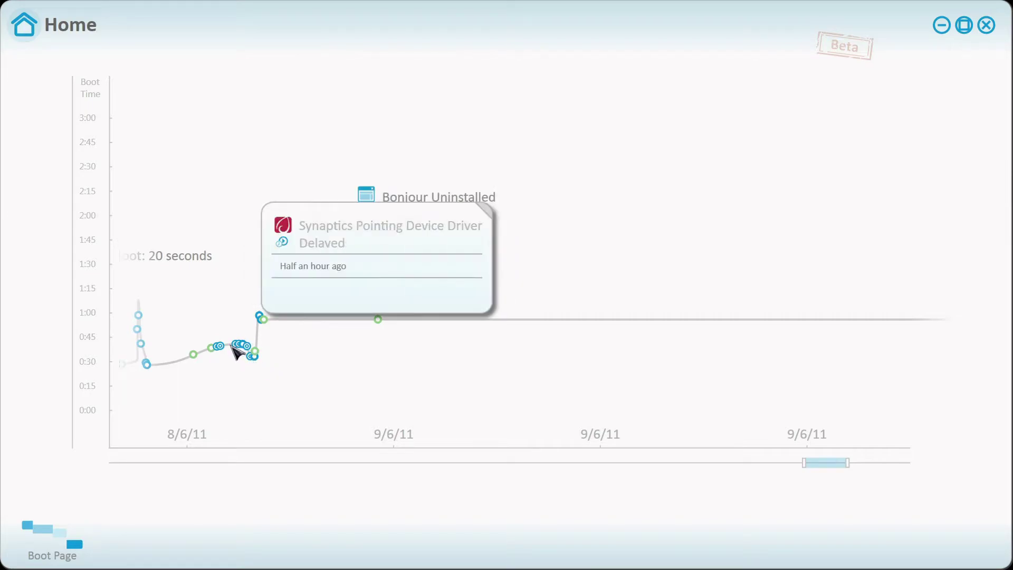
{"action": "mouse_move", "coordinate": [249, 351]}
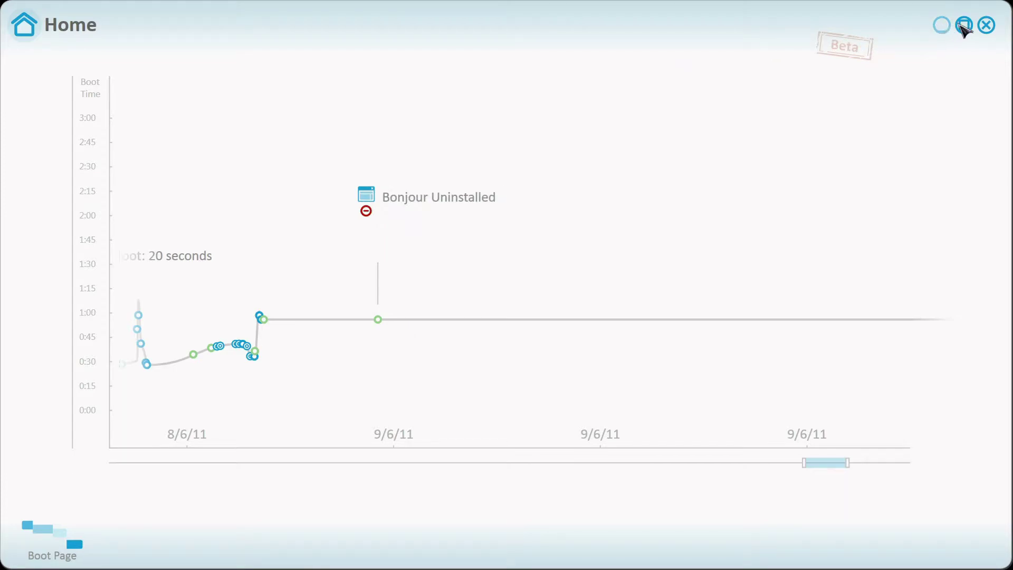
{"action": "left_click", "coordinate": [943, 26]}
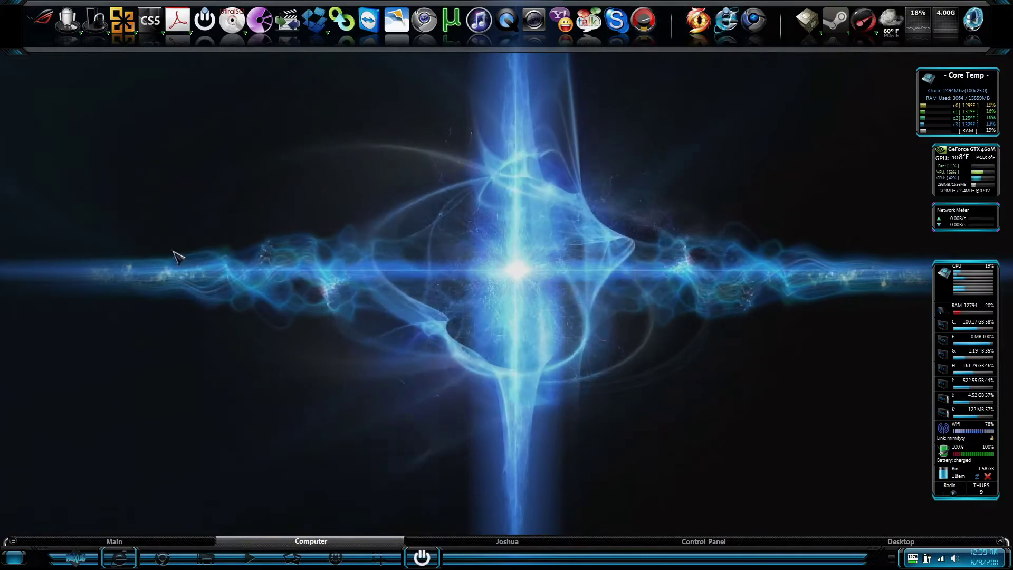
Launch OneNote and minimize it, then start Outlook 2010 from the Office stack.
{"action": "left_click", "coordinate": [122, 20]}
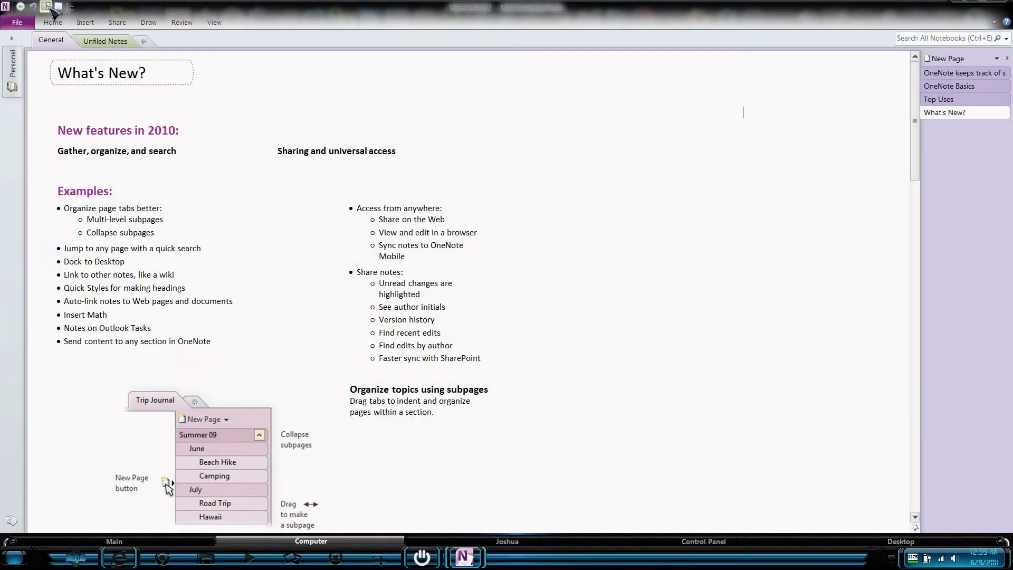
{"action": "left_click", "coordinate": [963, 8]}
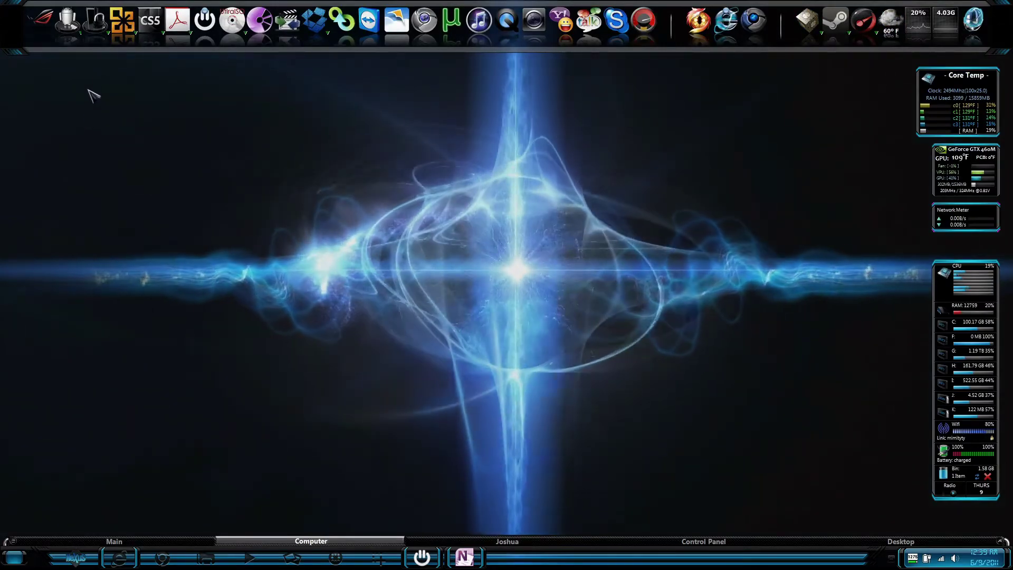
{"action": "left_click", "coordinate": [124, 25]}
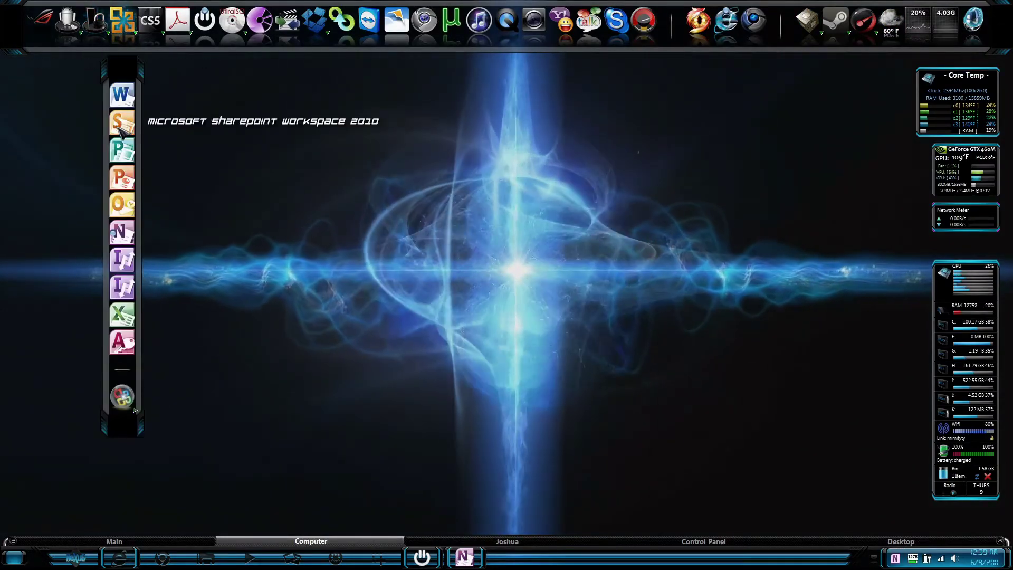
{"action": "left_click", "coordinate": [123, 207]}
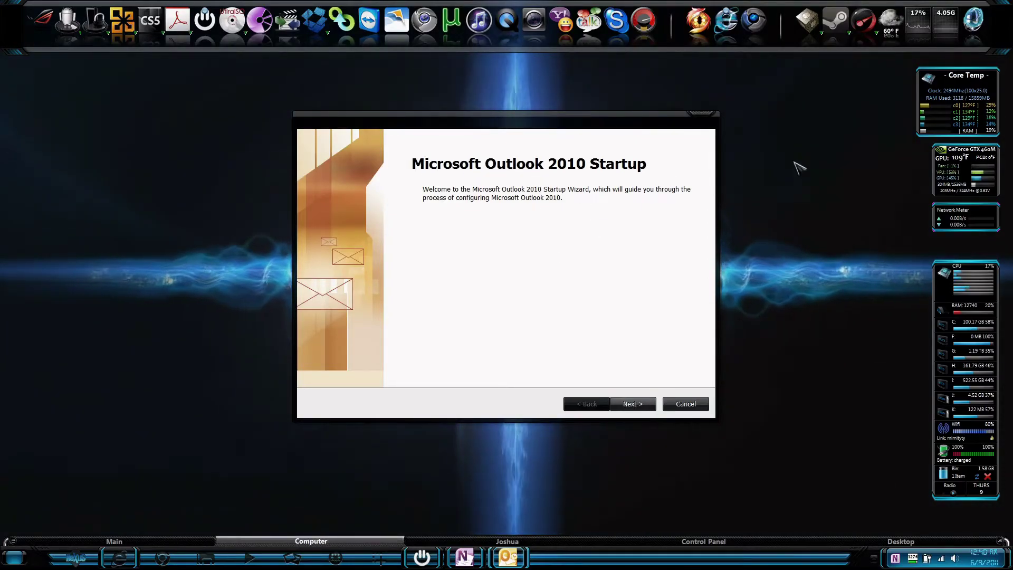
Cancel the Outlook 2010 Startup wizard and confirm continuing without an account.
{"action": "left_click", "coordinate": [684, 406]}
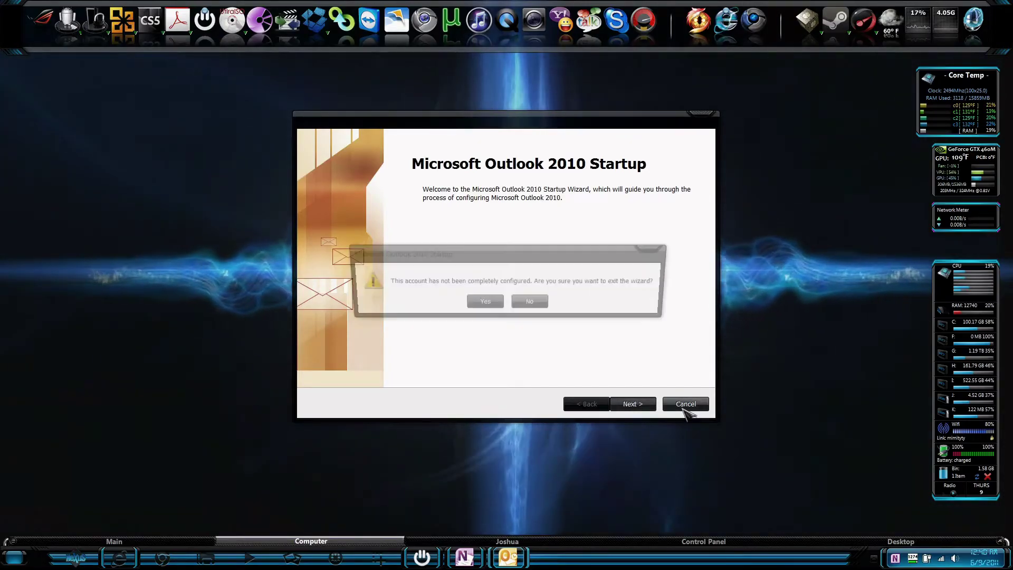
{"action": "left_click", "coordinate": [482, 303]}
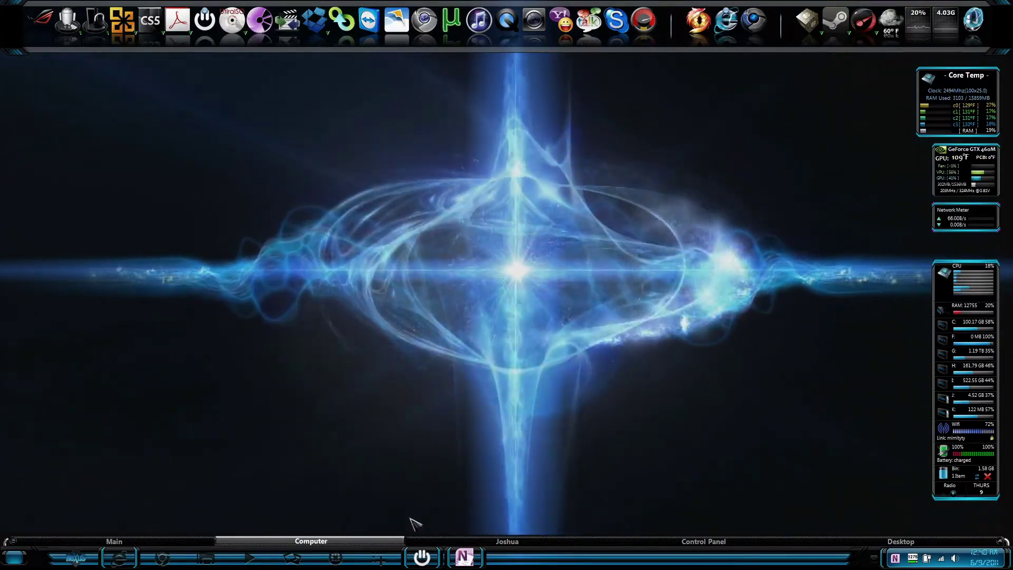
Restore Soluto to its home screen and show Internet Explorer's browser add-ons.
{"action": "left_click", "coordinate": [422, 557]}
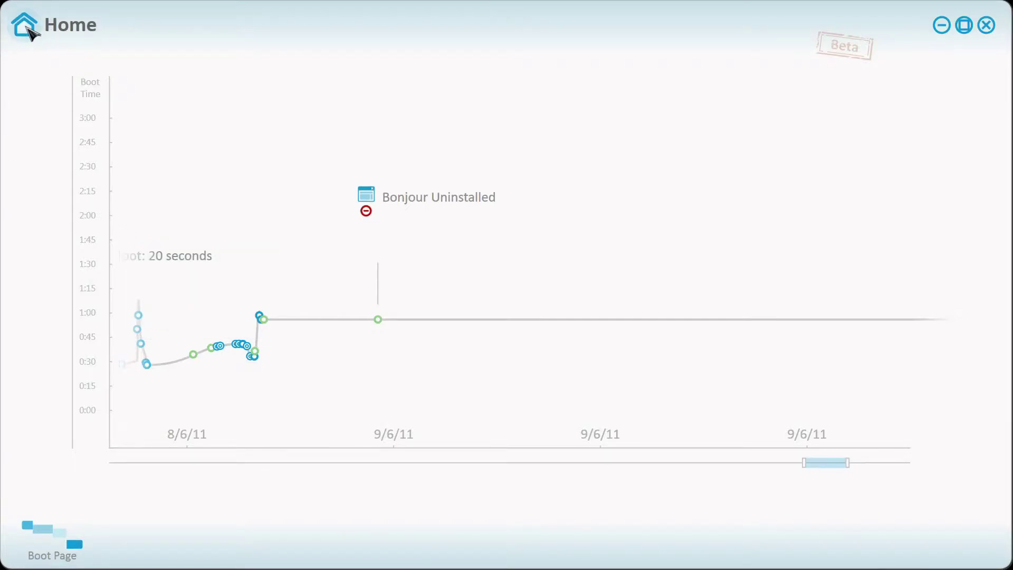
{"action": "left_click", "coordinate": [25, 28]}
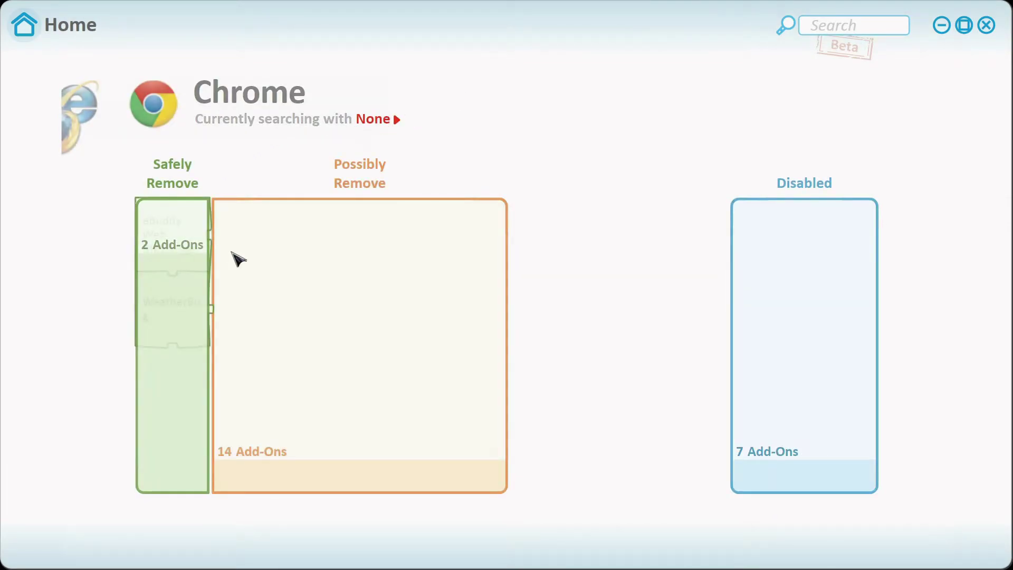
{"action": "mouse_move", "coordinate": [272, 229]}
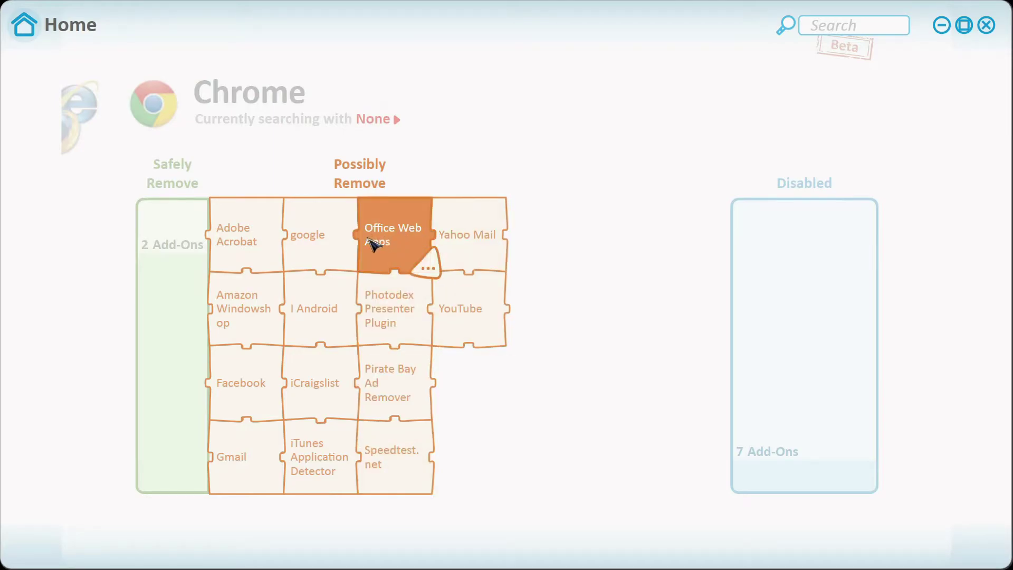
{"action": "mouse_move", "coordinate": [167, 256]}
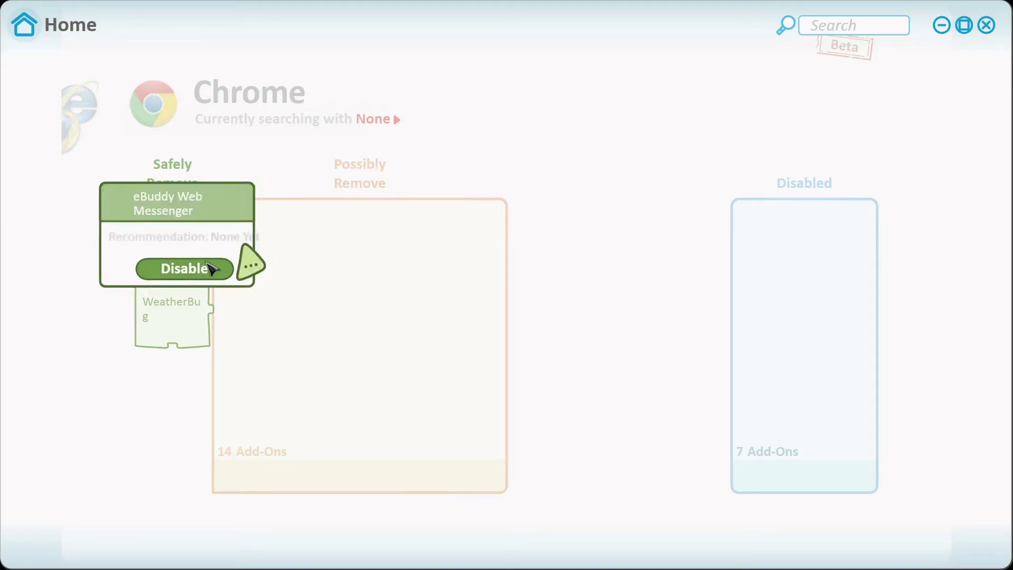
{"action": "left_click", "coordinate": [100, 132]}
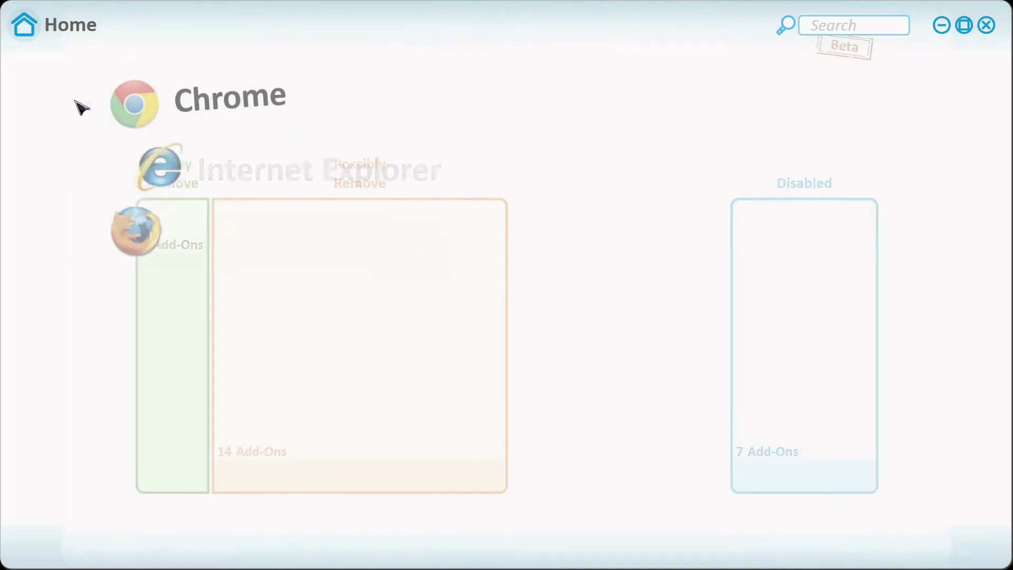
{"action": "left_click", "coordinate": [168, 179]}
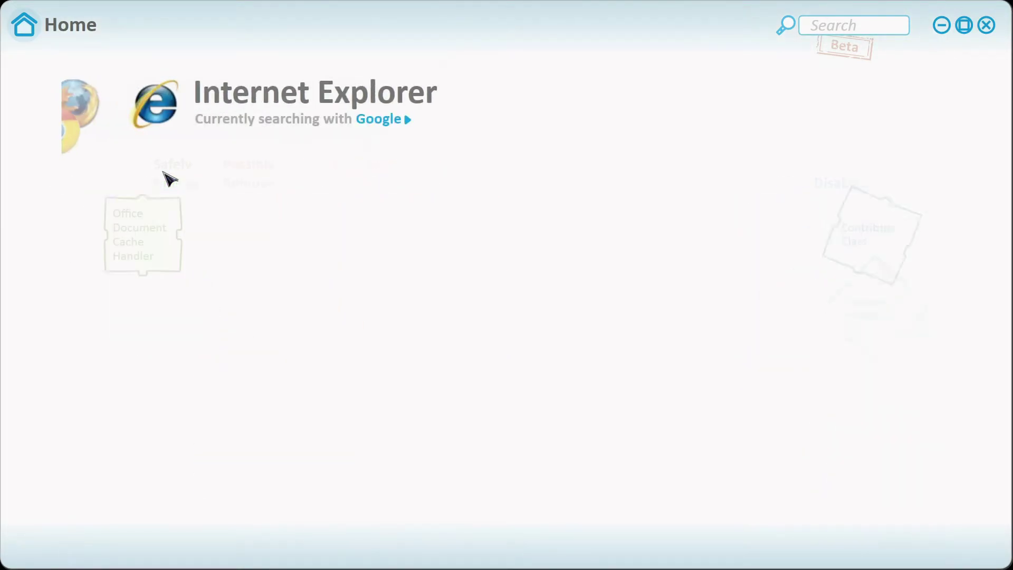
Disable the Office Document Cache Handler add-on and glance at the XML DOM Document add-on.
{"action": "mouse_move", "coordinate": [170, 266]}
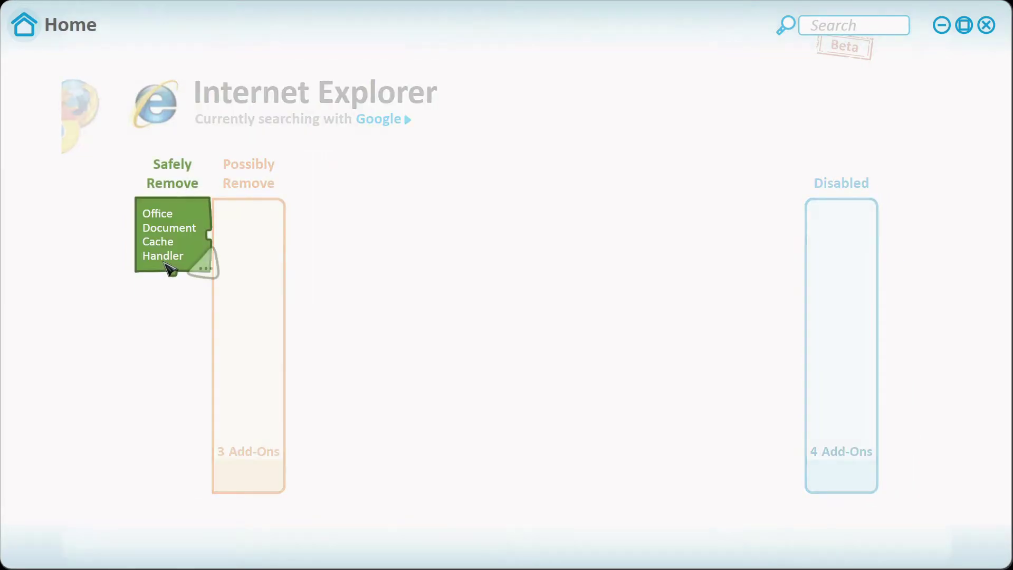
{"action": "left_click", "coordinate": [175, 257]}
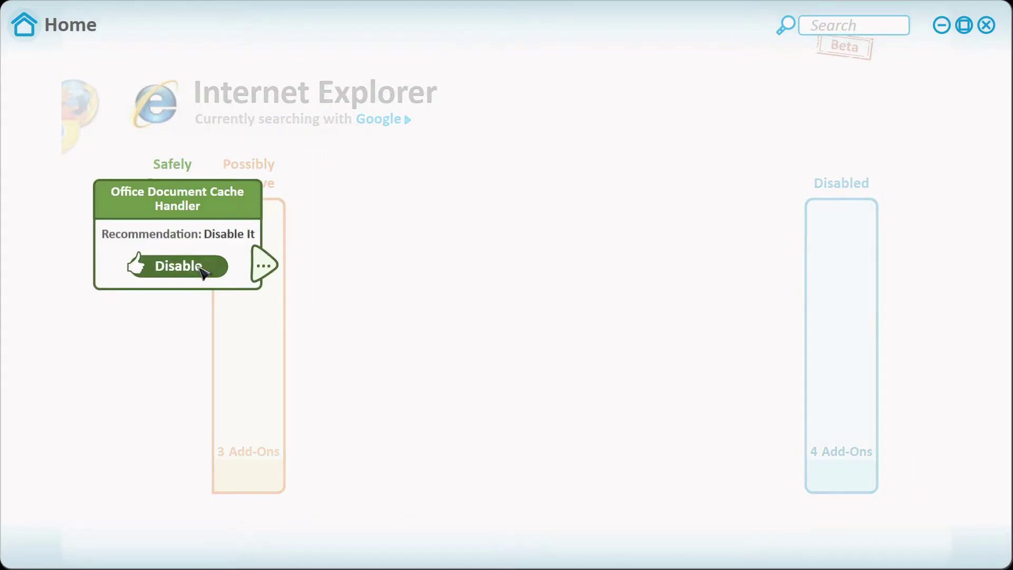
{"action": "left_click", "coordinate": [193, 266]}
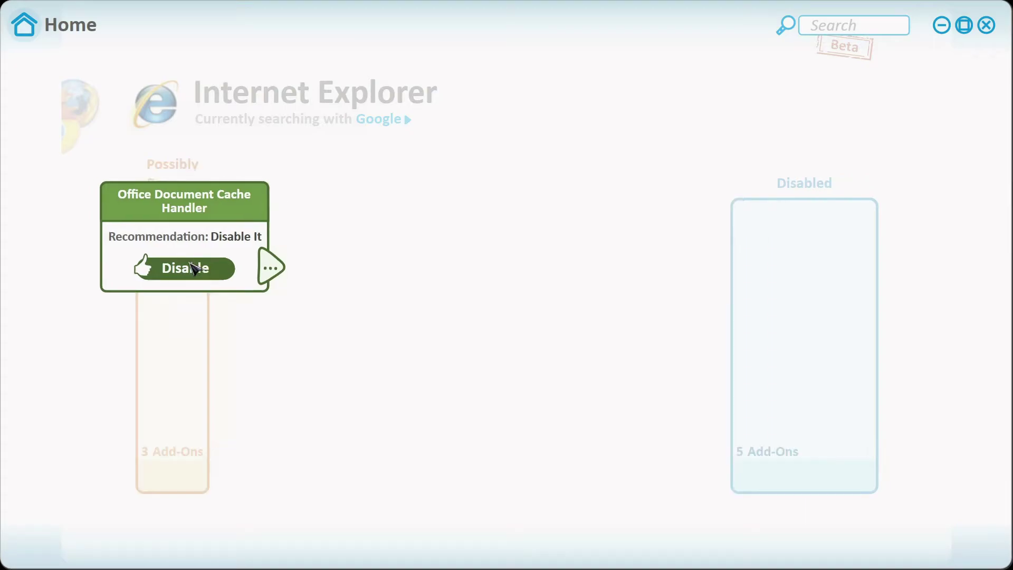
{"action": "mouse_move", "coordinate": [163, 253]}
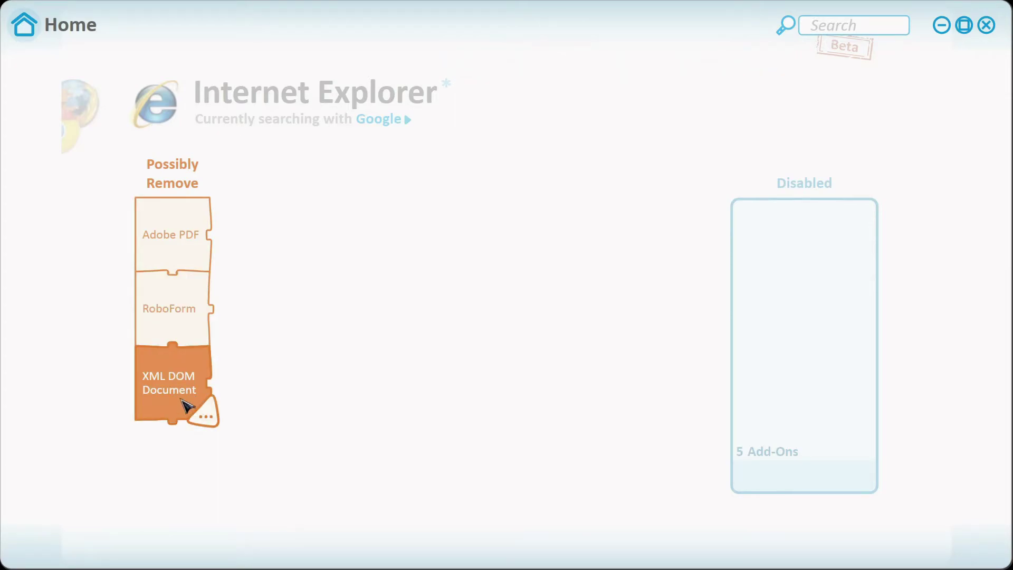
{"action": "left_click", "coordinate": [216, 418]}
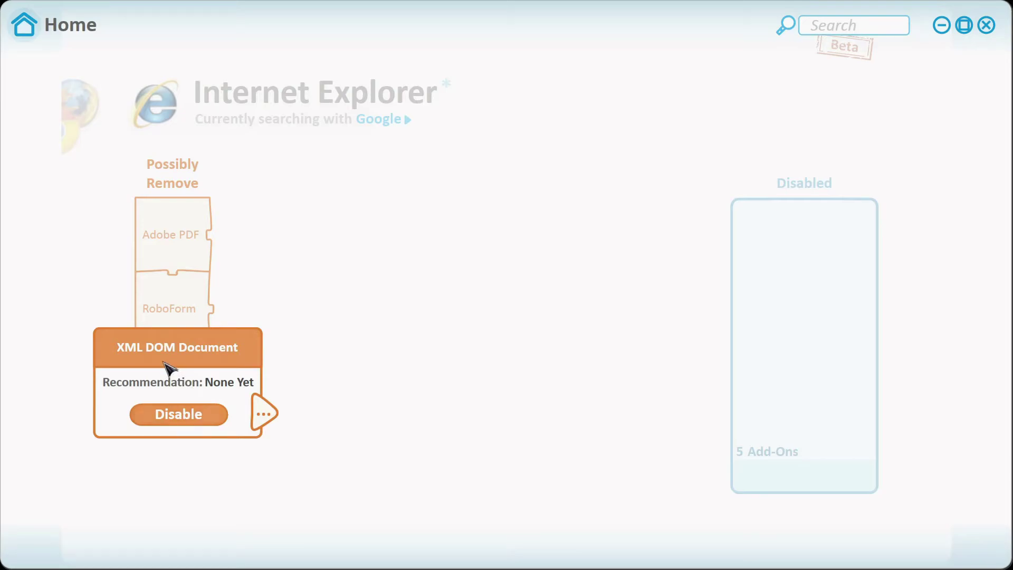
{"action": "left_click", "coordinate": [82, 119]}
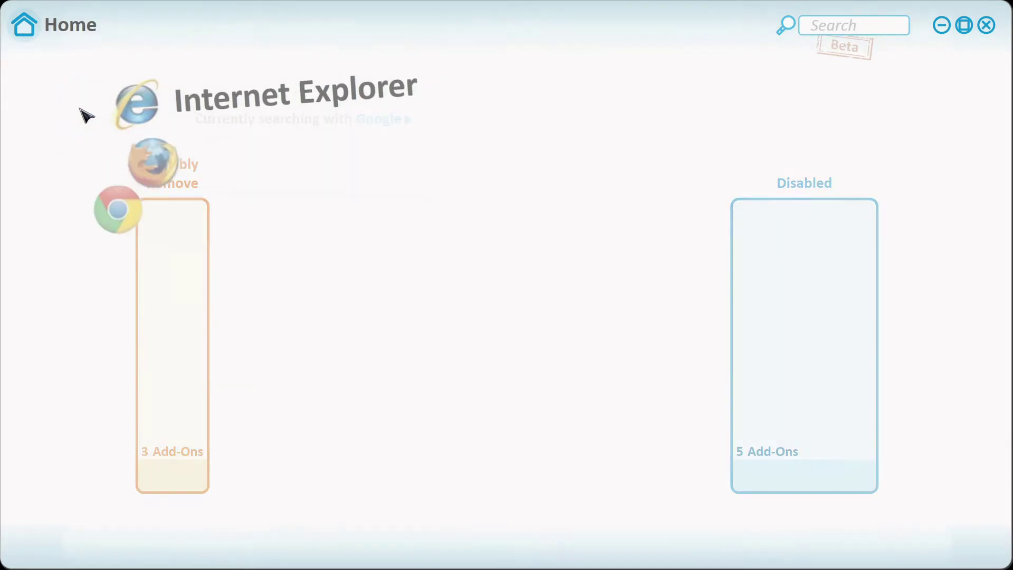
In Firefox's add-ons, disable iTunes Application Detector, Microsoft Office and NVIDIA 3D VISION.
{"action": "left_click", "coordinate": [157, 179]}
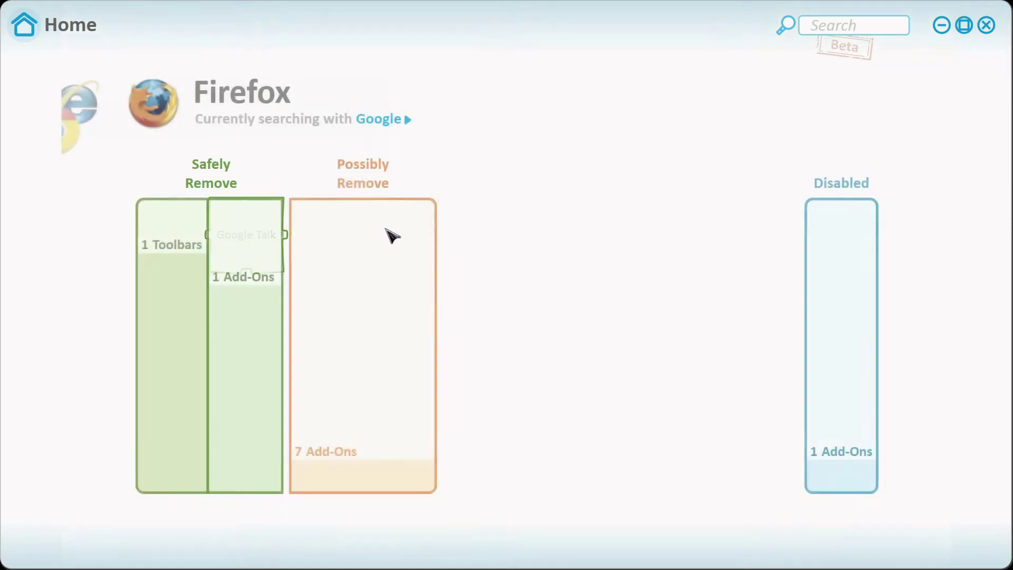
{"action": "mouse_move", "coordinate": [389, 235]}
{"action": "mouse_move", "coordinate": [403, 294]}
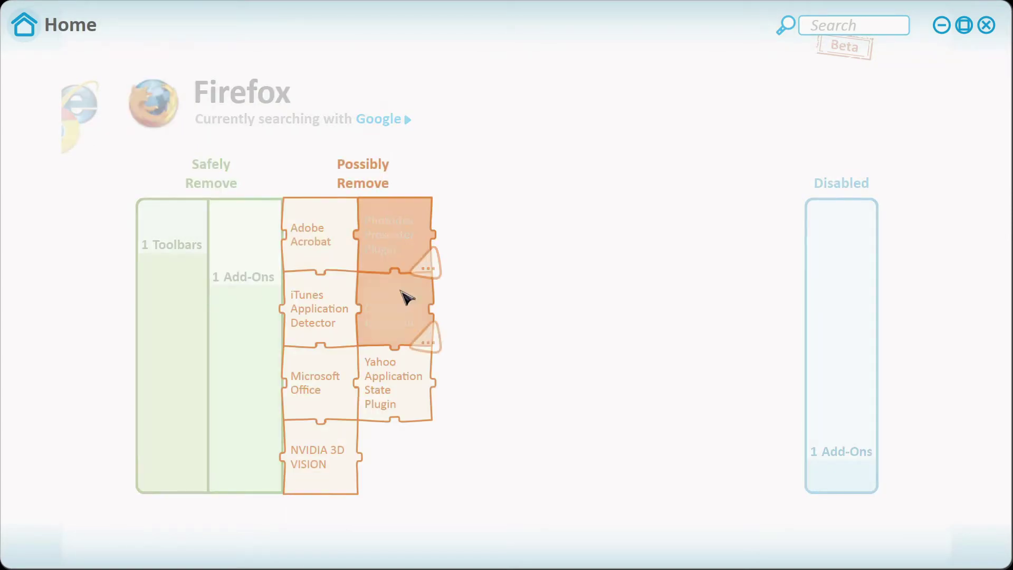
{"action": "mouse_move", "coordinate": [304, 312]}
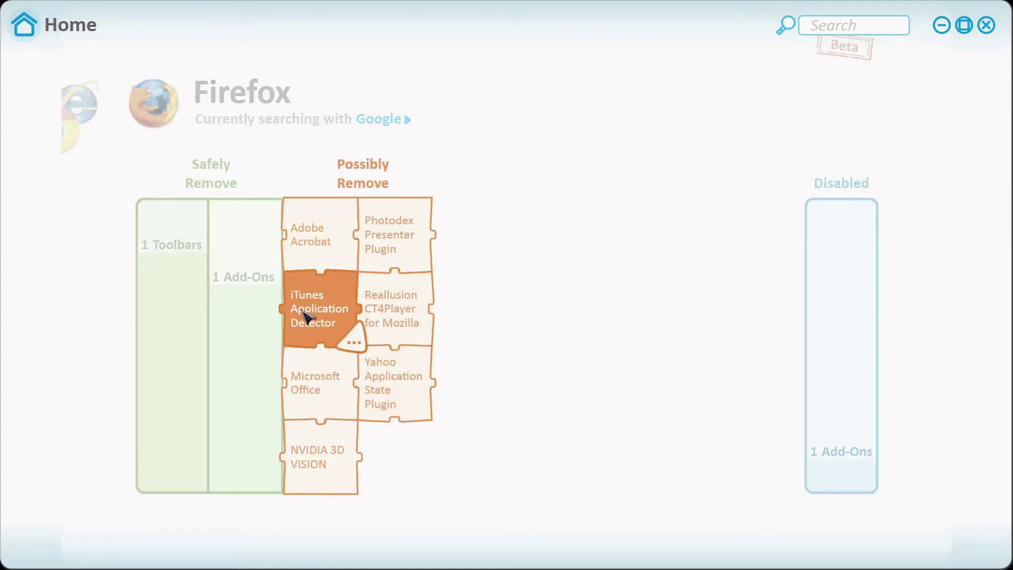
{"action": "left_click", "coordinate": [352, 341]}
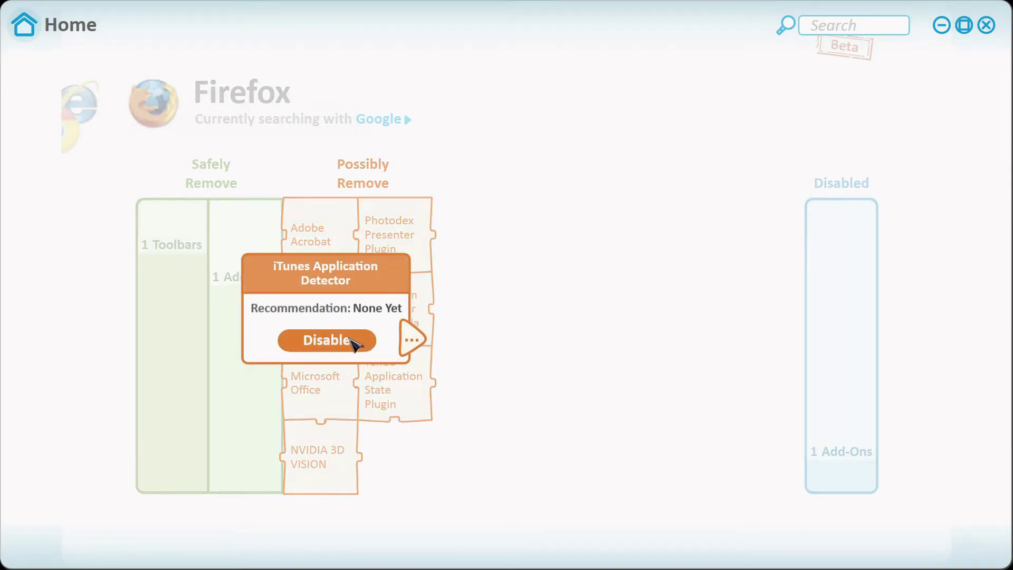
{"action": "left_click", "coordinate": [337, 342]}
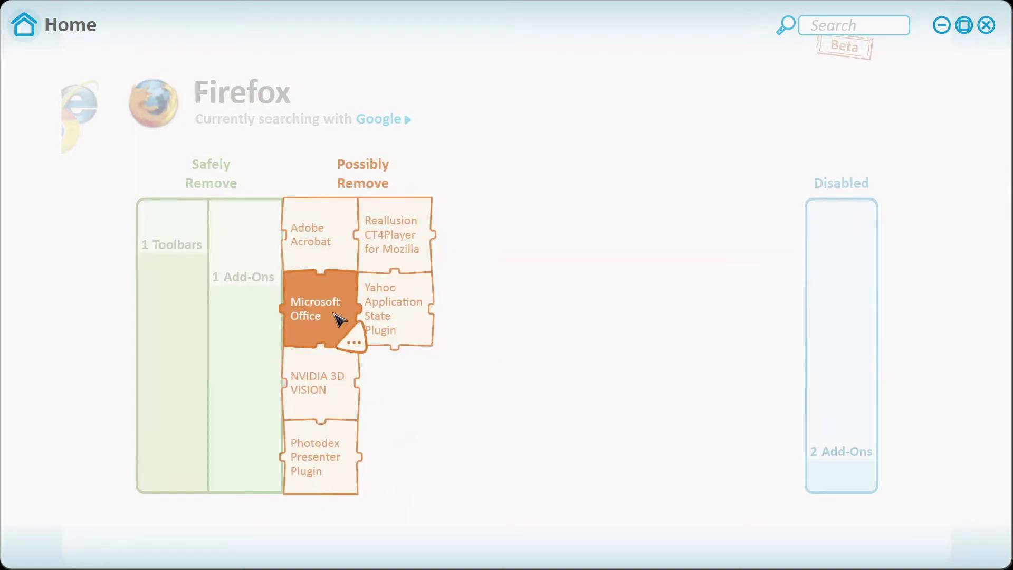
{"action": "left_click", "coordinate": [341, 341]}
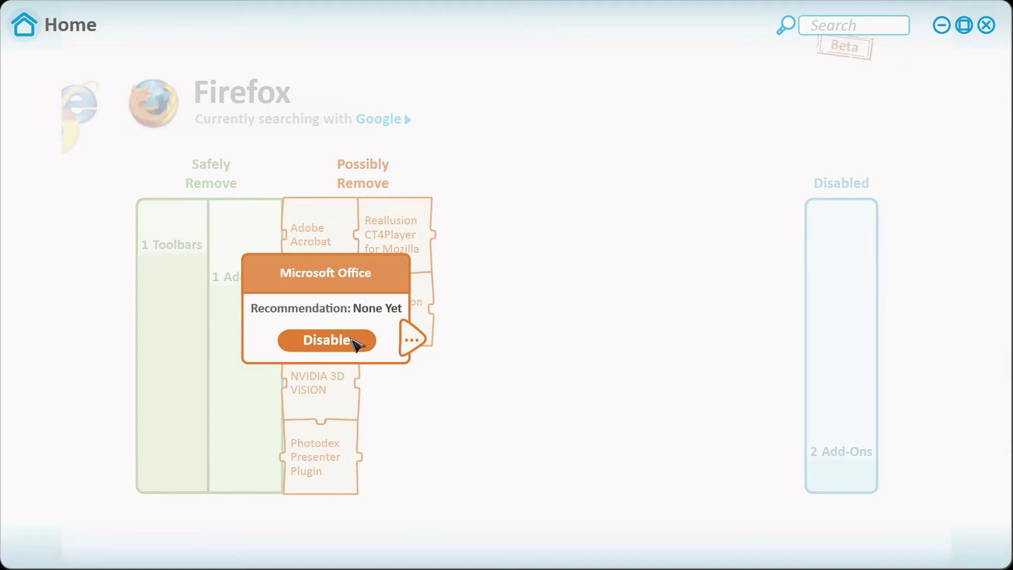
{"action": "left_click", "coordinate": [354, 344]}
{"action": "left_click", "coordinate": [354, 344]}
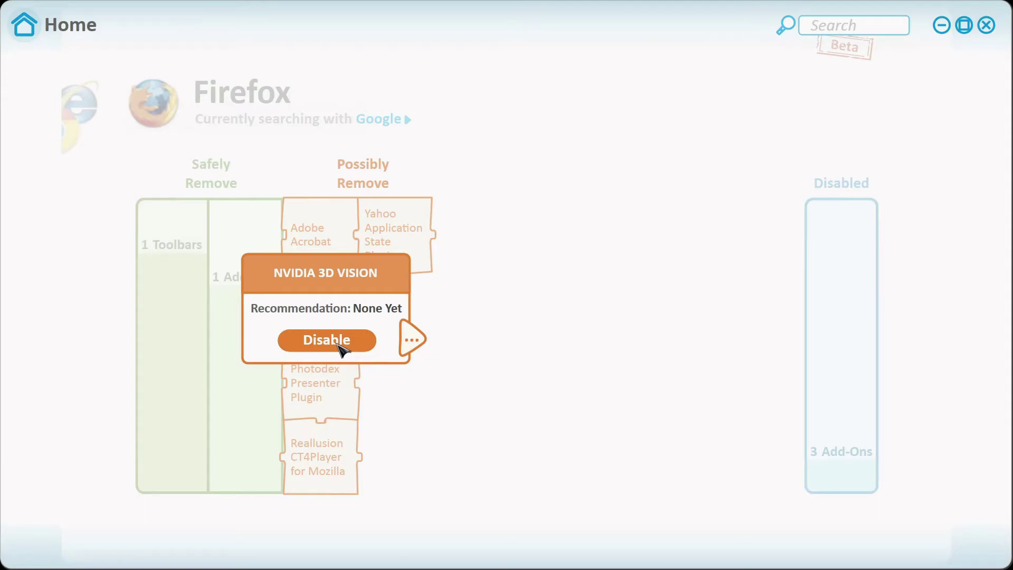
{"action": "left_click", "coordinate": [337, 342]}
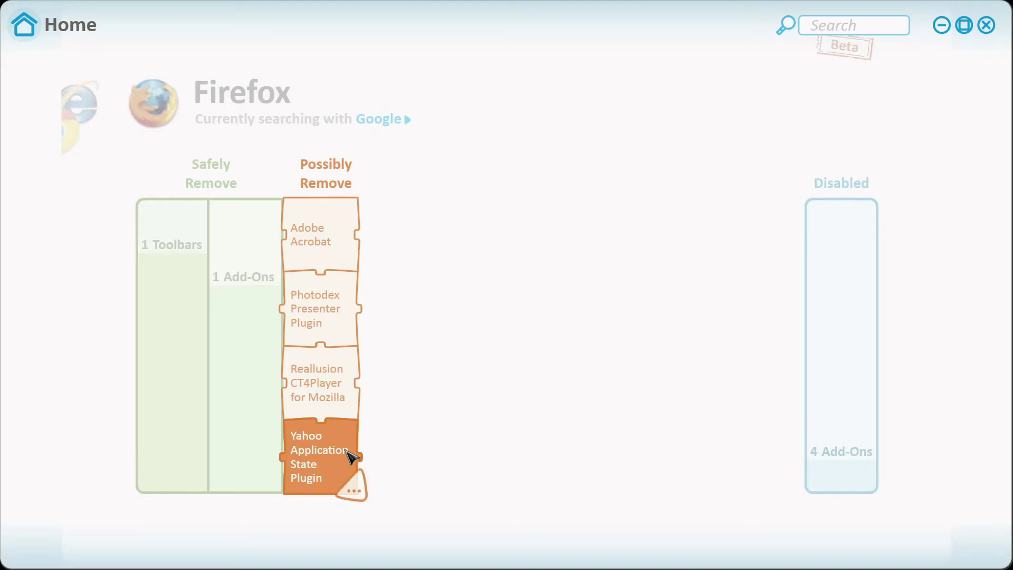
Disable the Yahoo Application State and Photodex Presenter plugins, then return to Soluto's main screen.
{"action": "left_click", "coordinate": [353, 493]}
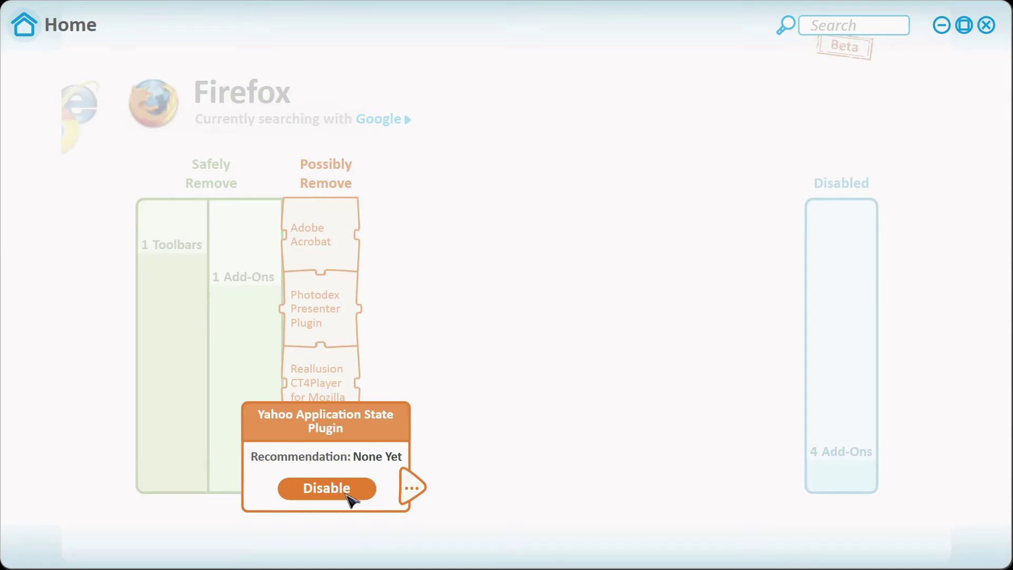
{"action": "left_click", "coordinate": [363, 490]}
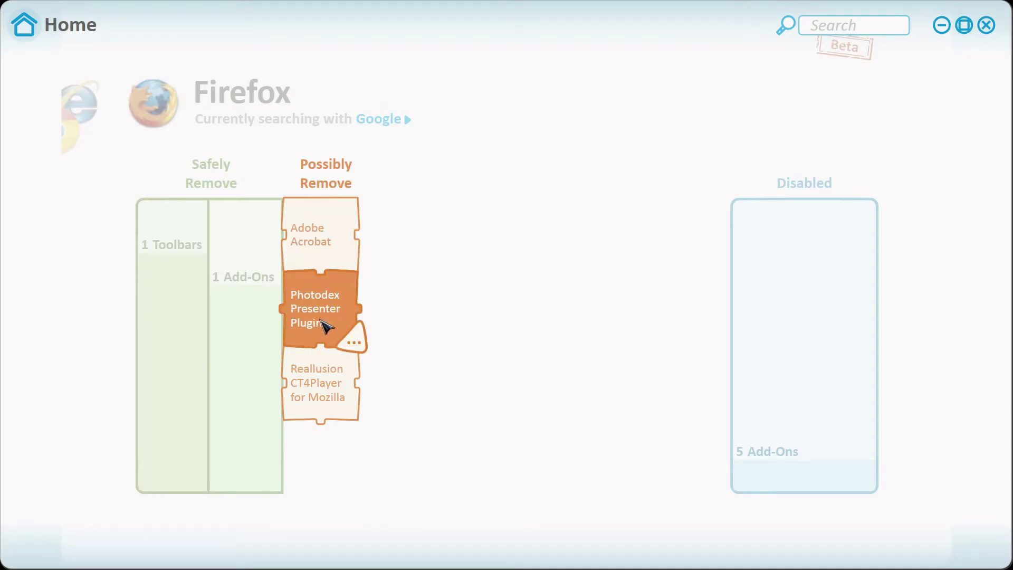
{"action": "left_click", "coordinate": [342, 327]}
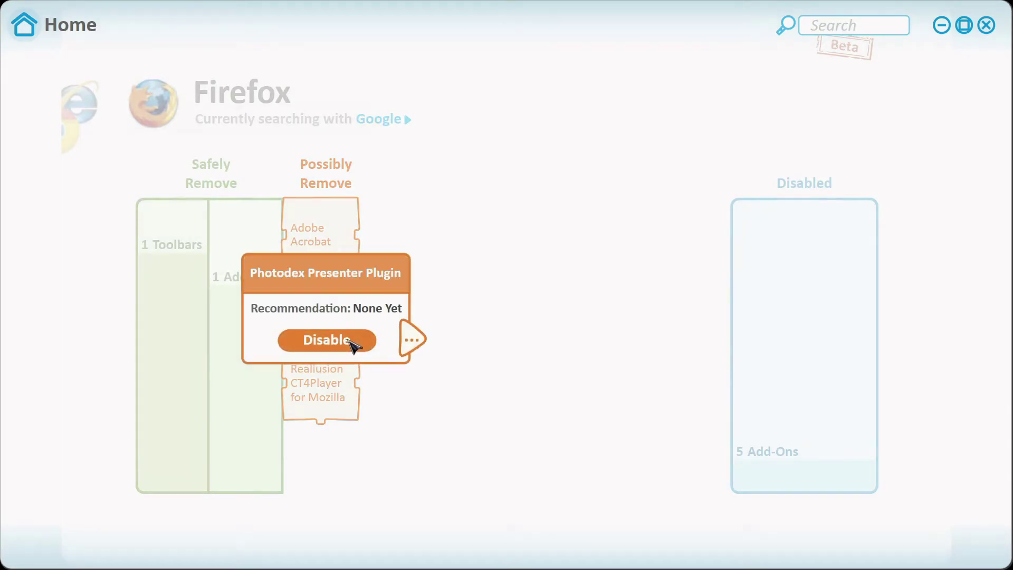
{"action": "left_click", "coordinate": [353, 344]}
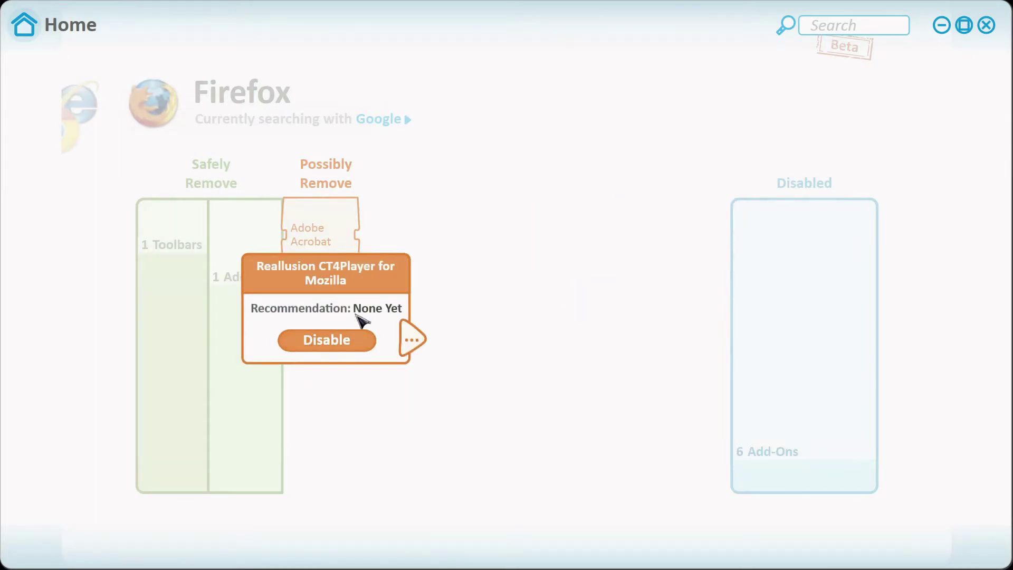
{"action": "left_click", "coordinate": [339, 246]}
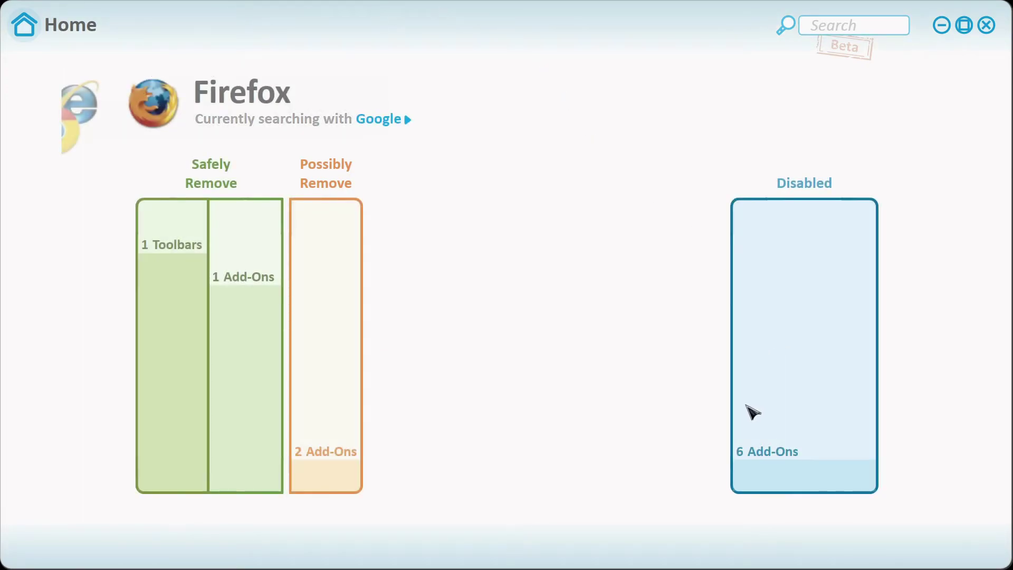
{"action": "mouse_move", "coordinate": [816, 249]}
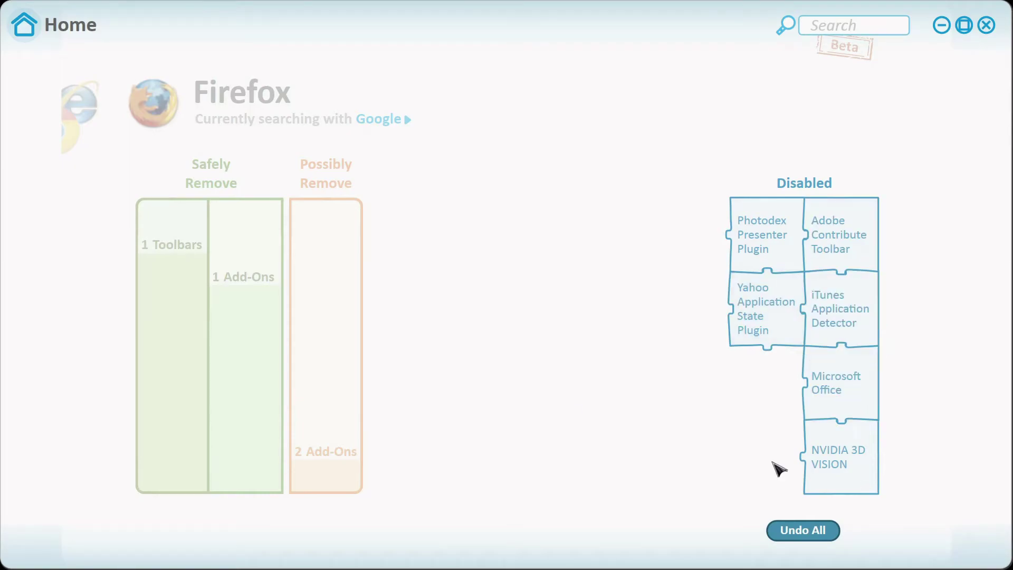
{"action": "left_click", "coordinate": [24, 34]}
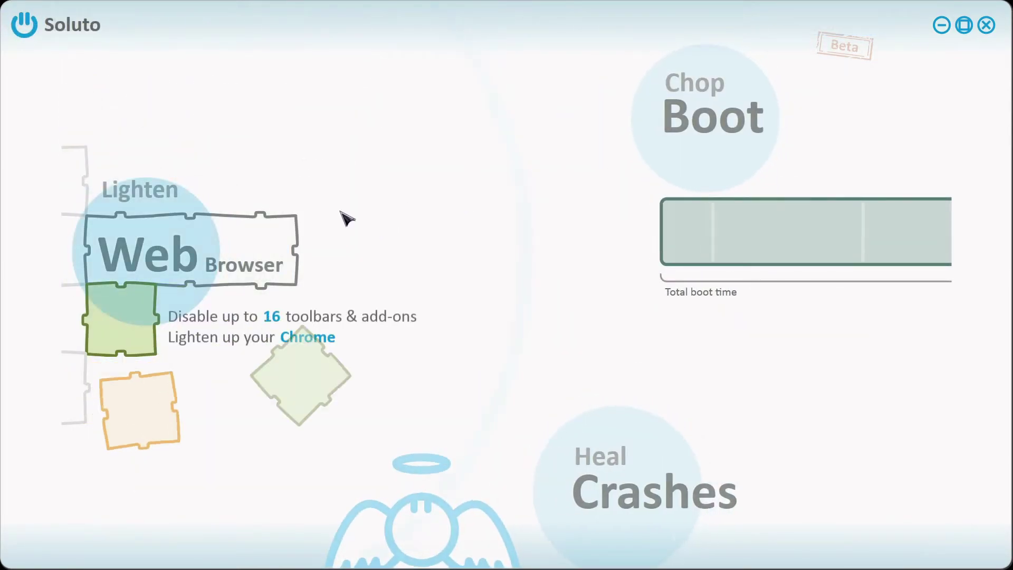
Under Heal Crashes, expand the 7 past crashing apps and open Adobe Reader X's crash page.
{"action": "left_click", "coordinate": [606, 454]}
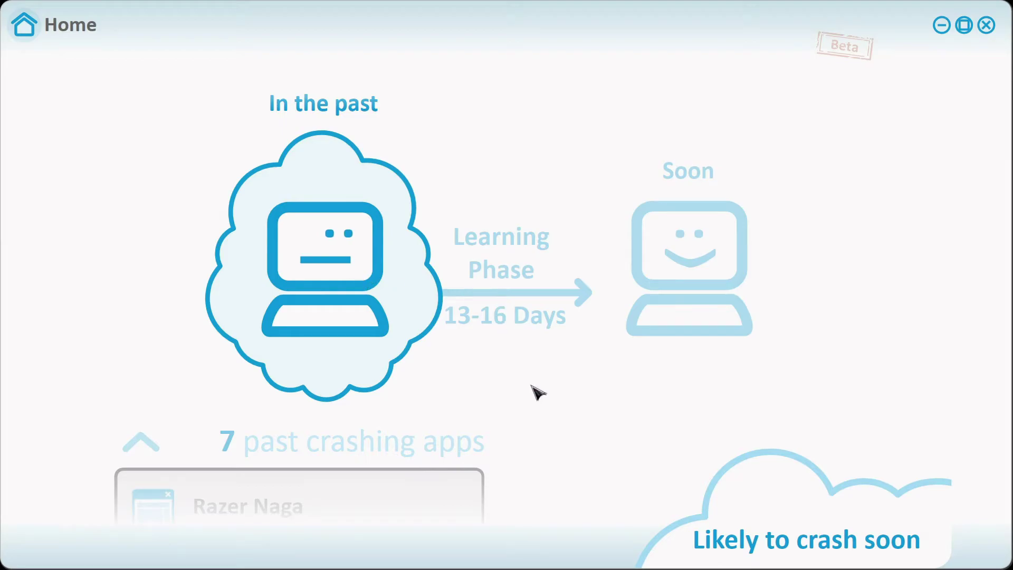
{"action": "left_click", "coordinate": [663, 541]}
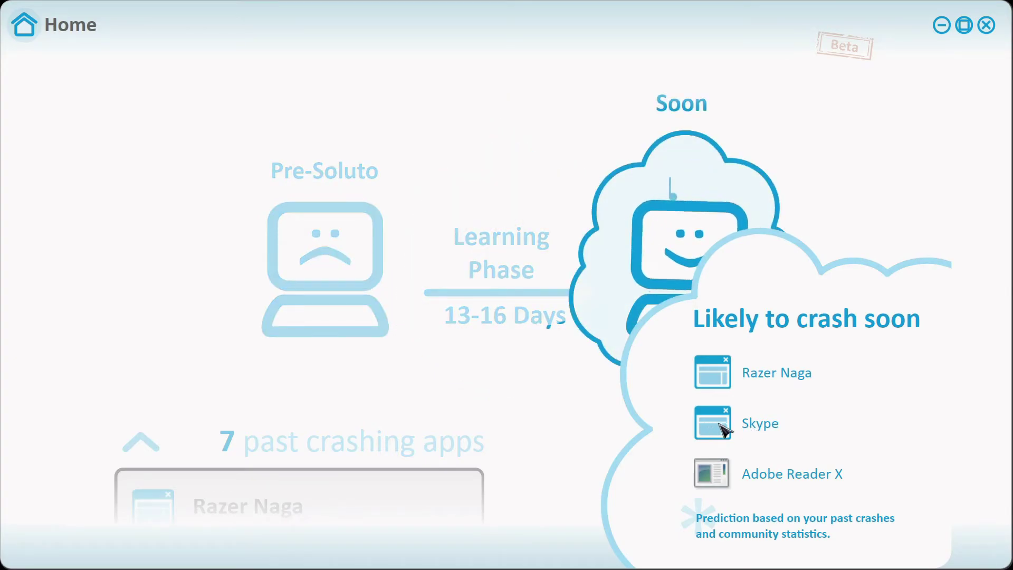
{"action": "left_click", "coordinate": [278, 470]}
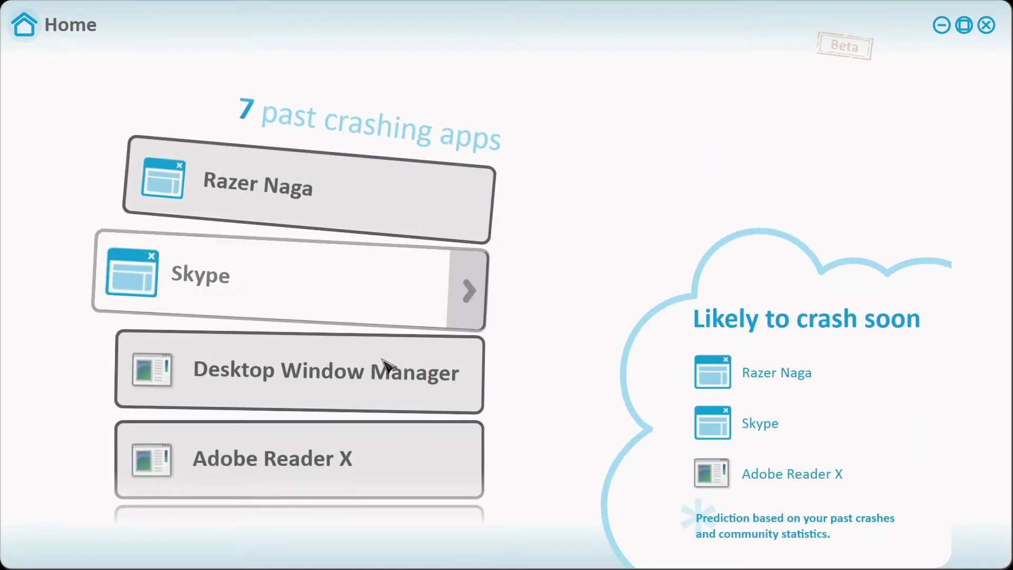
{"action": "mouse_move", "coordinate": [287, 560]}
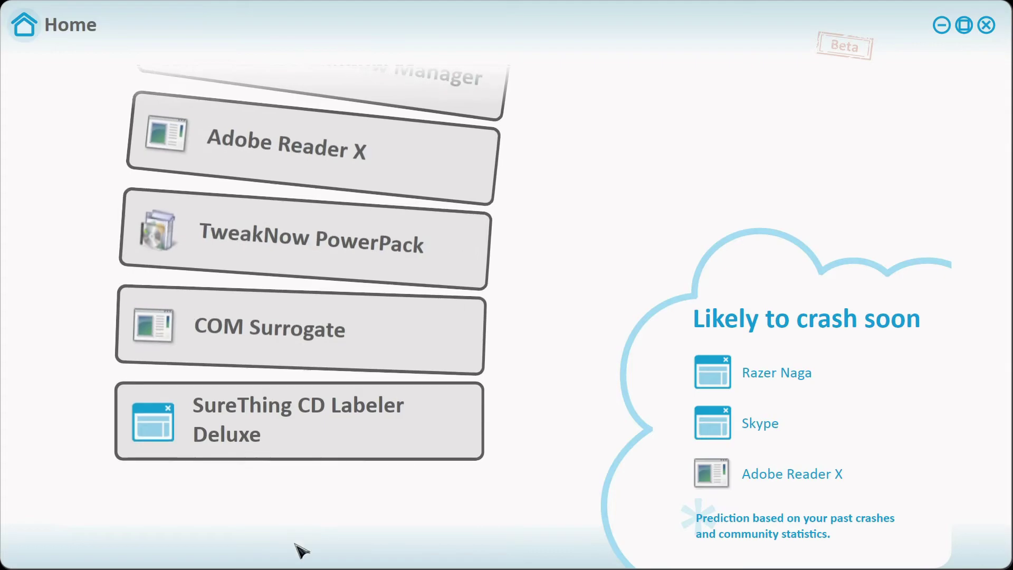
{"action": "left_click", "coordinate": [350, 158]}
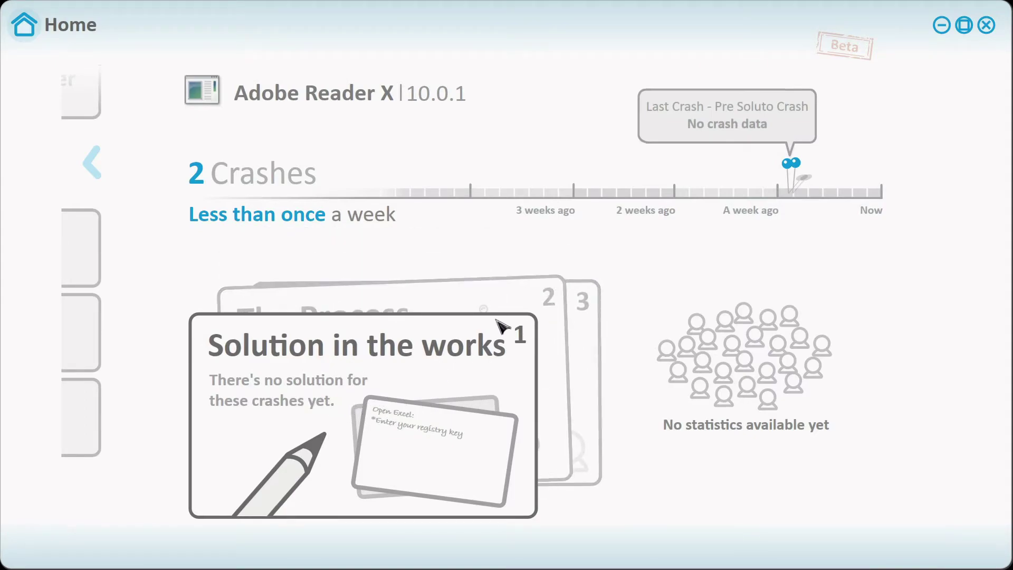
Read The Process and Join The Effort cards, then go back to Soluto's home screen.
{"action": "left_click", "coordinate": [459, 276]}
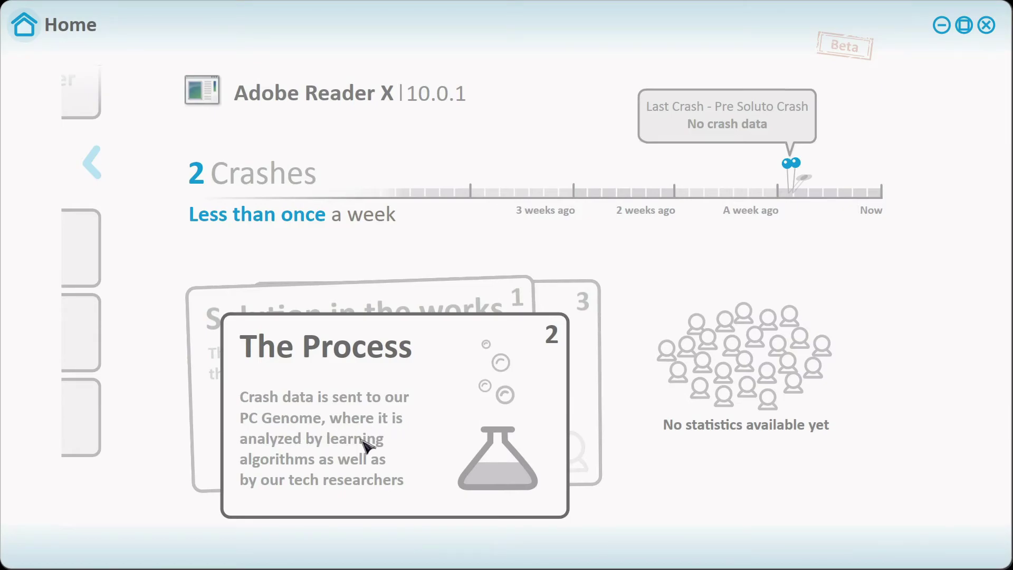
{"action": "left_click", "coordinate": [574, 316]}
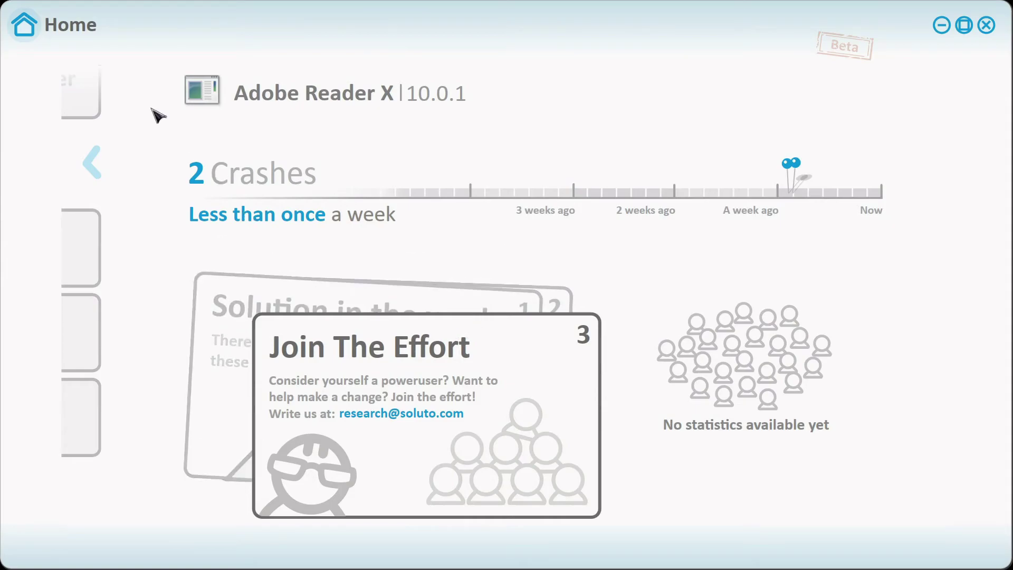
{"action": "left_click", "coordinate": [28, 20]}
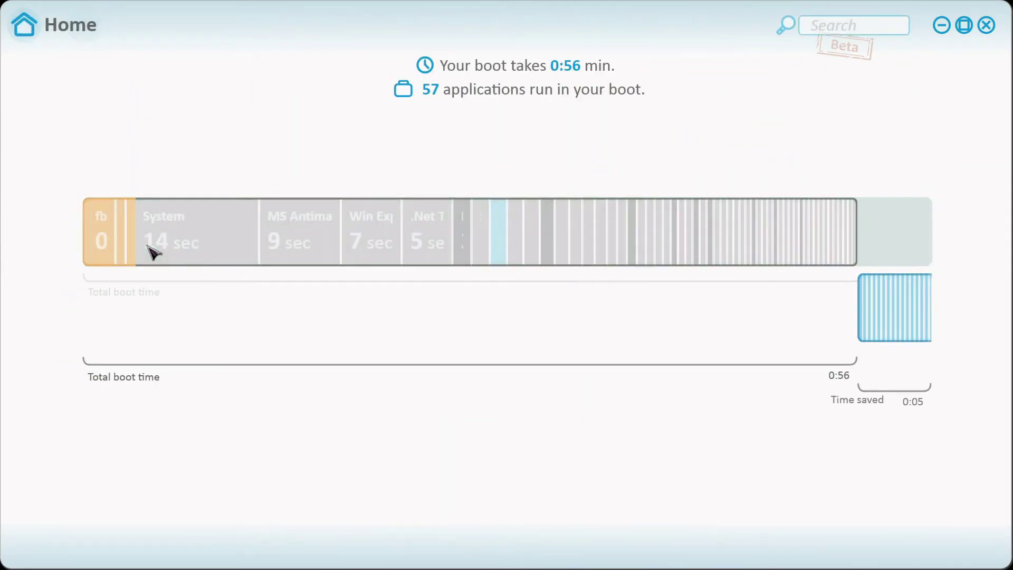
Expand the potentially removable boot items, dismiss the wiki overlay, then close Soluto.
{"action": "left_click", "coordinate": [104, 240]}
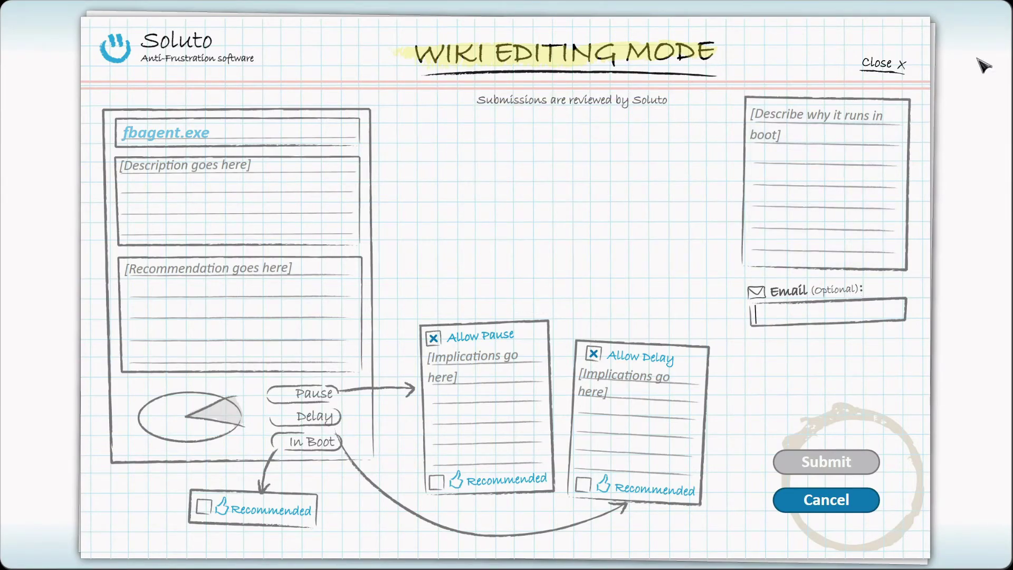
{"action": "left_click", "coordinate": [881, 64]}
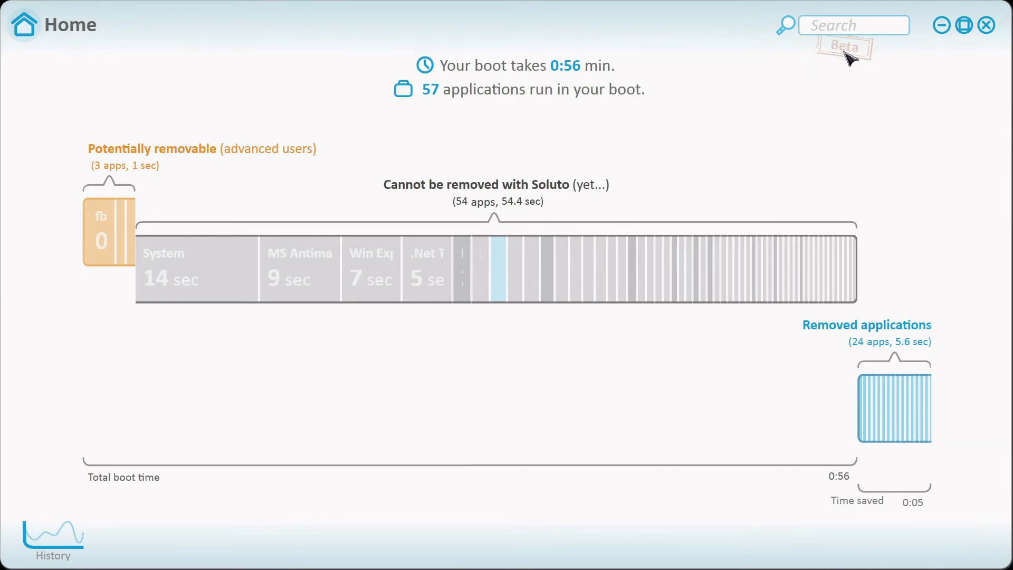
{"action": "left_click", "coordinate": [24, 24]}
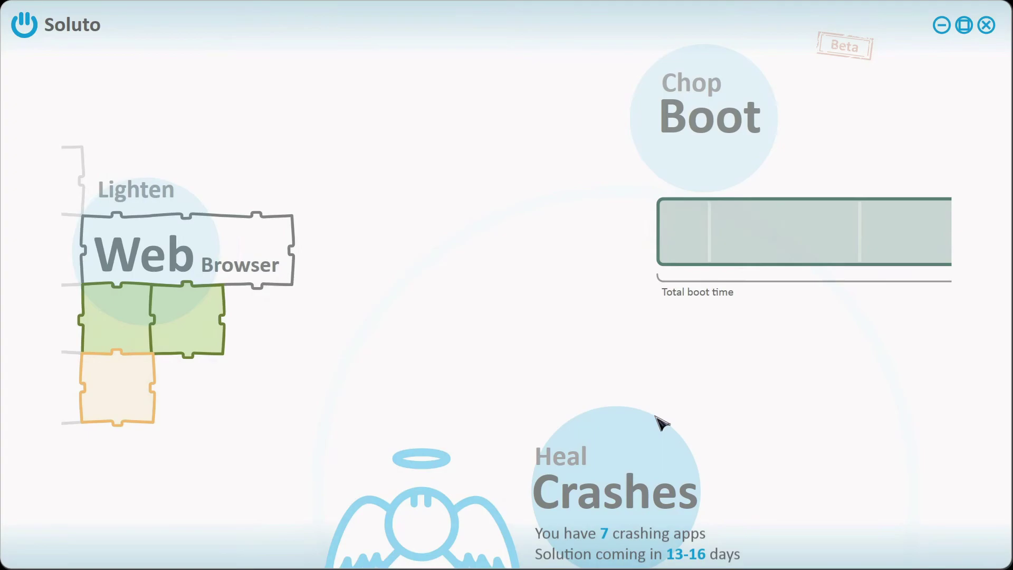
{"action": "left_click", "coordinate": [660, 470]}
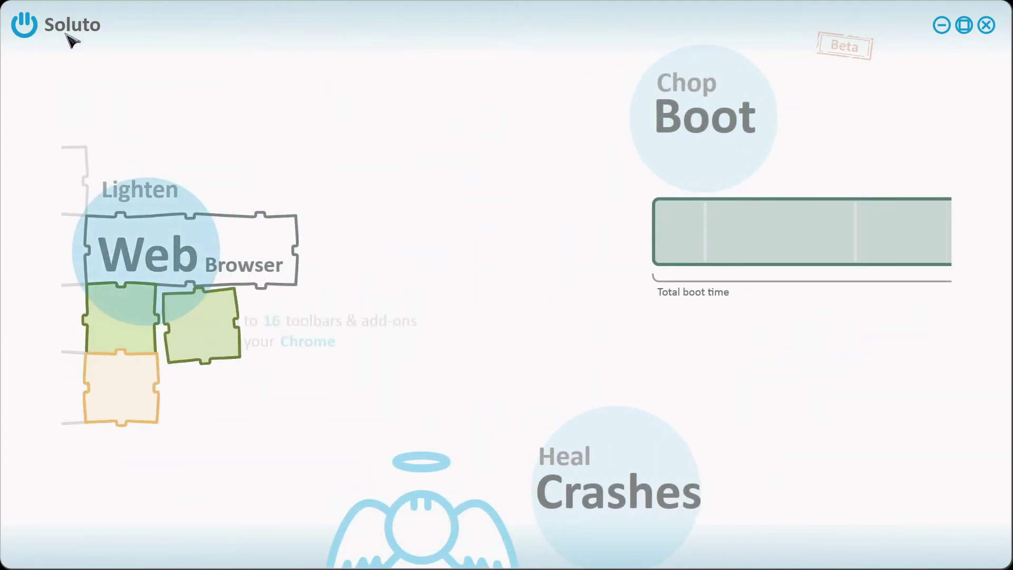
{"action": "left_click", "coordinate": [986, 25]}
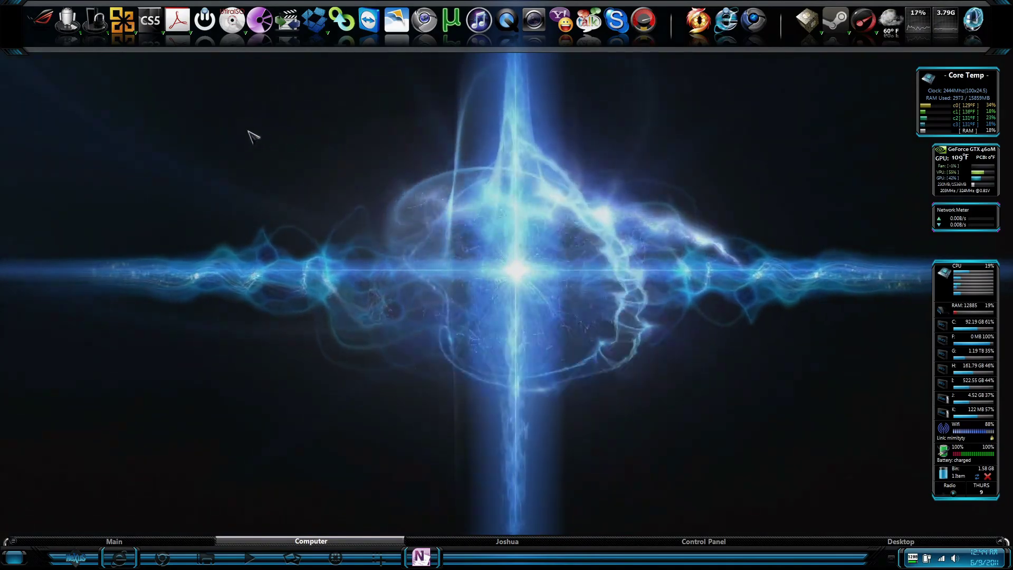
Bring Internet Explorer showing the soluto.com home page to the front.
{"action": "left_click", "coordinate": [755, 21]}
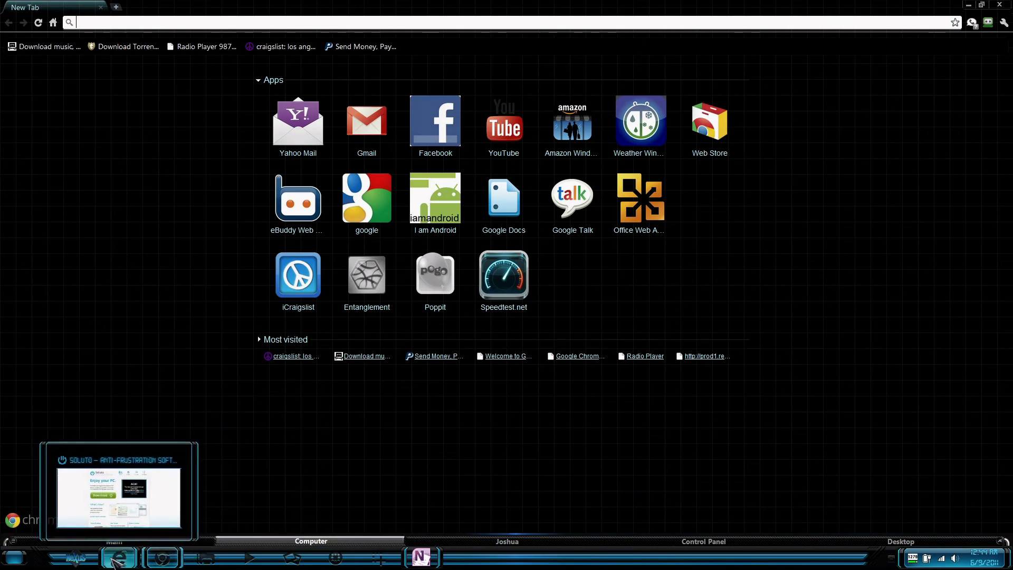
{"action": "left_click", "coordinate": [129, 507]}
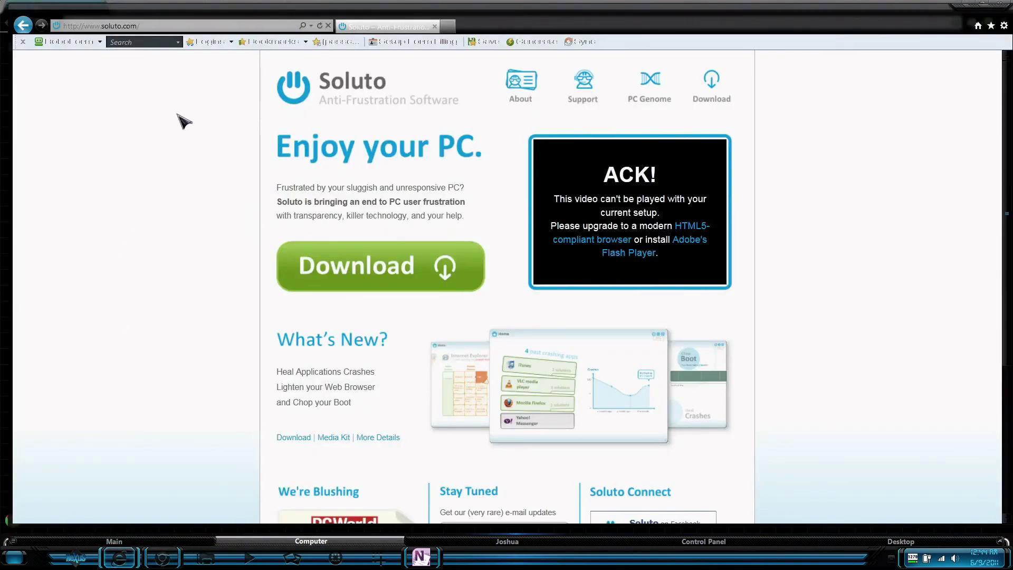